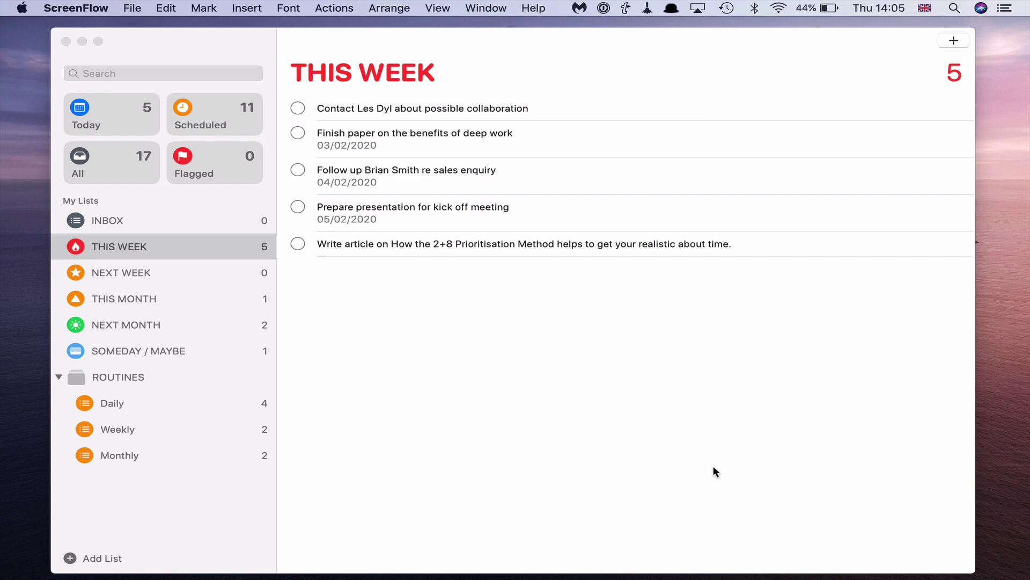
Switch spaces to the full-screen Calendar week of 3 February 2020
key(ctrl+Right)
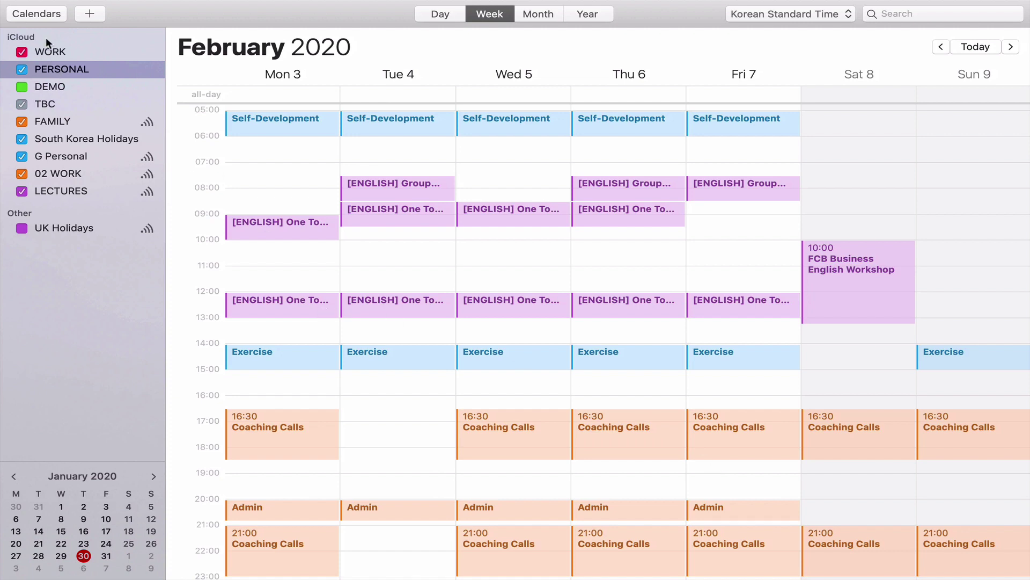
Hide the calendar list to widen the week, then switch back to the Reminders This Week list
click(55, 15)
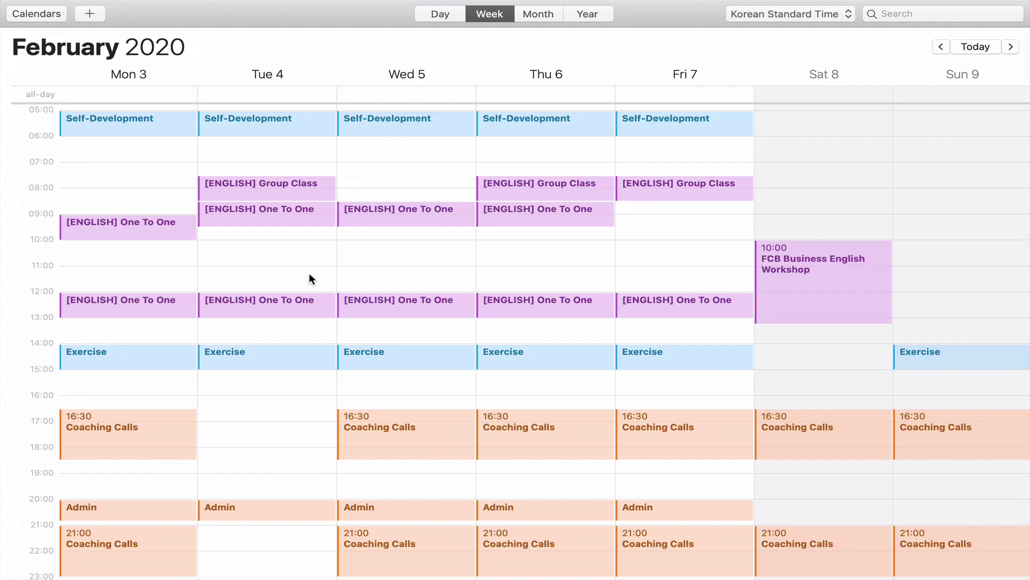
key(ctrl+Left)
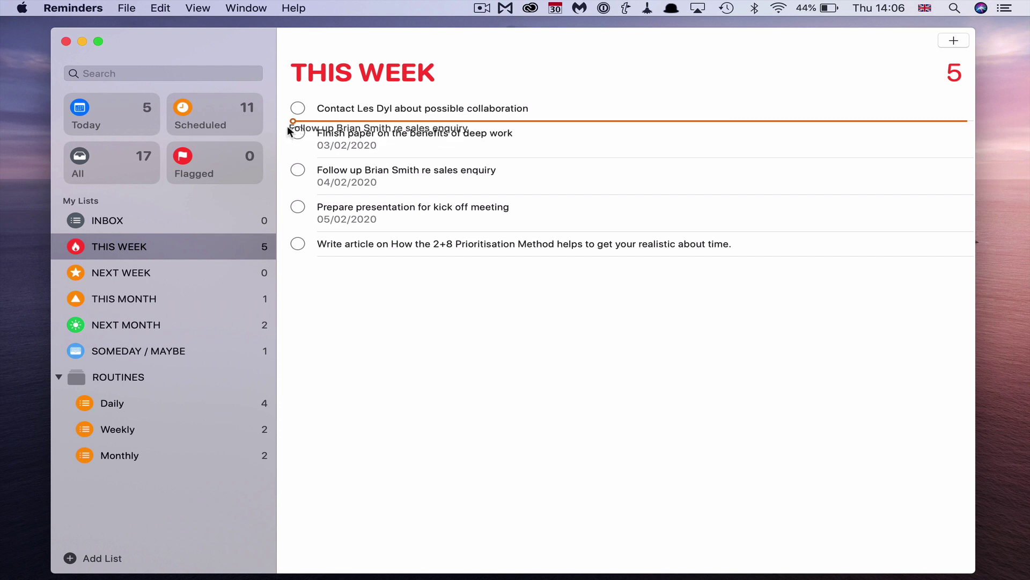
Move the sales enquiry follow-up above 'Finish paper', then switch to the Calendar week
drag(283, 168, 304, 127)
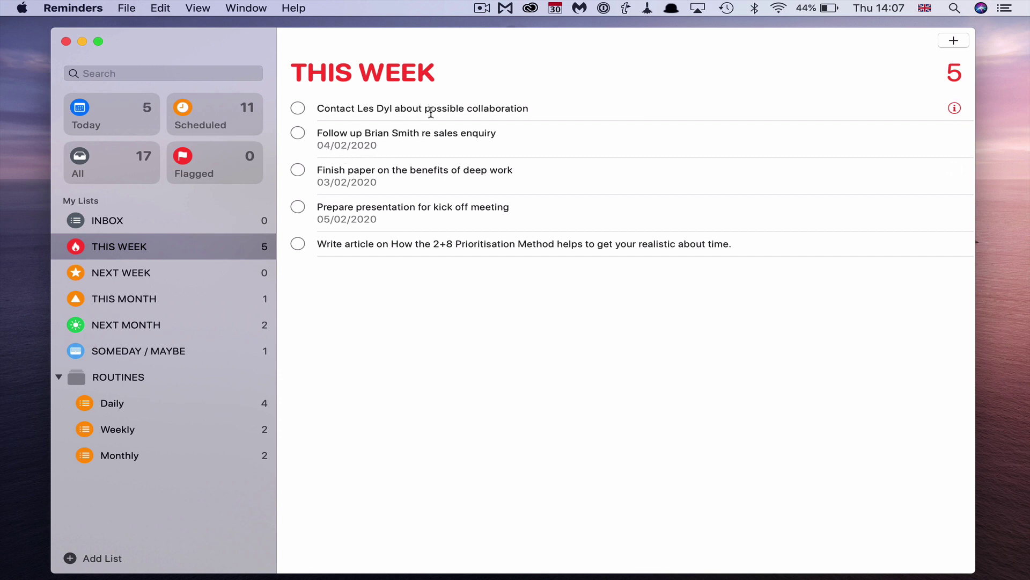
mouse_move(407, 138)
key(ctrl+Right)
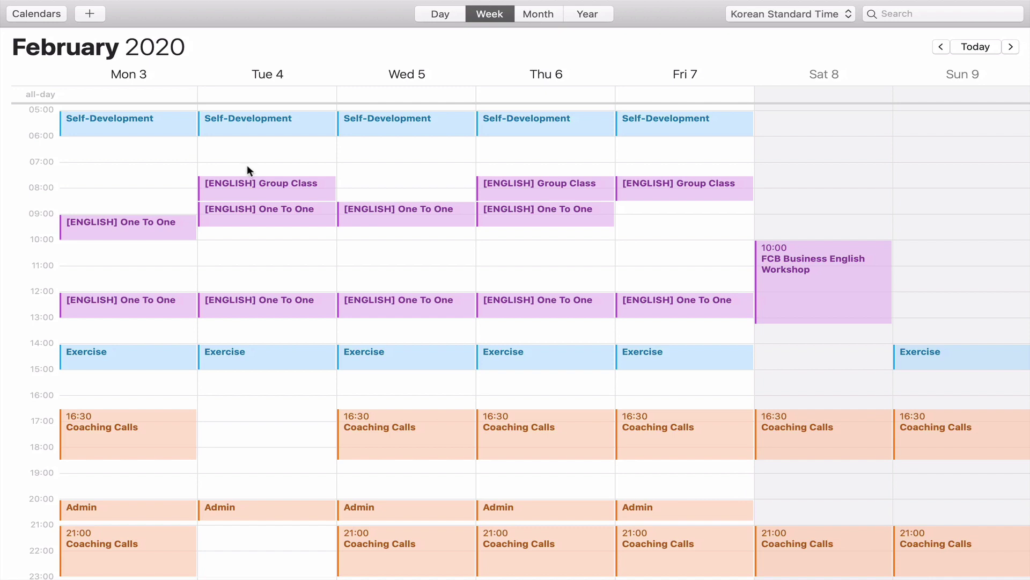
Add a Calls event on Tue 4 in the WORK calendar, settled at 10:00–11:00
double_click(246, 257)
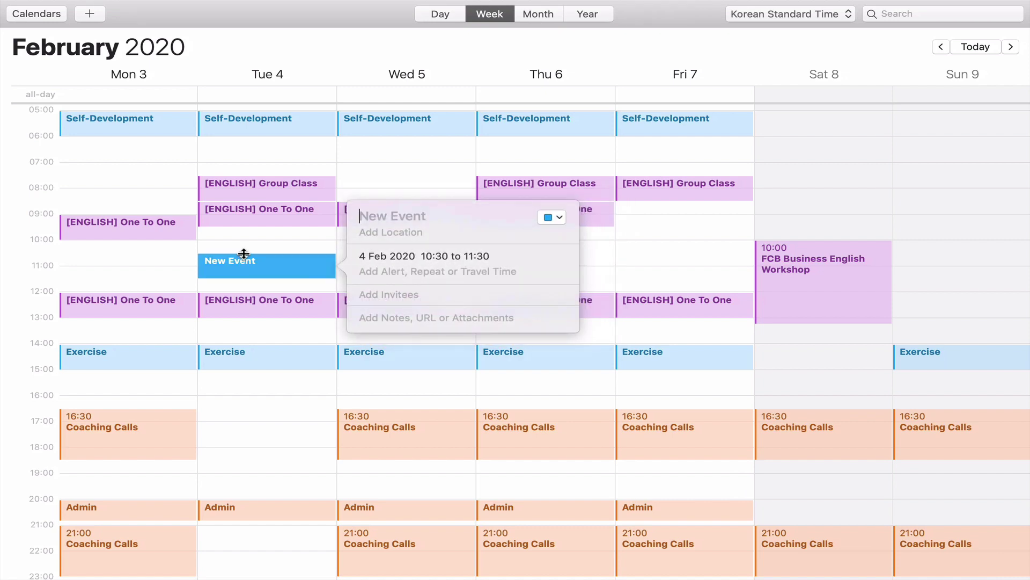
text(Calls)
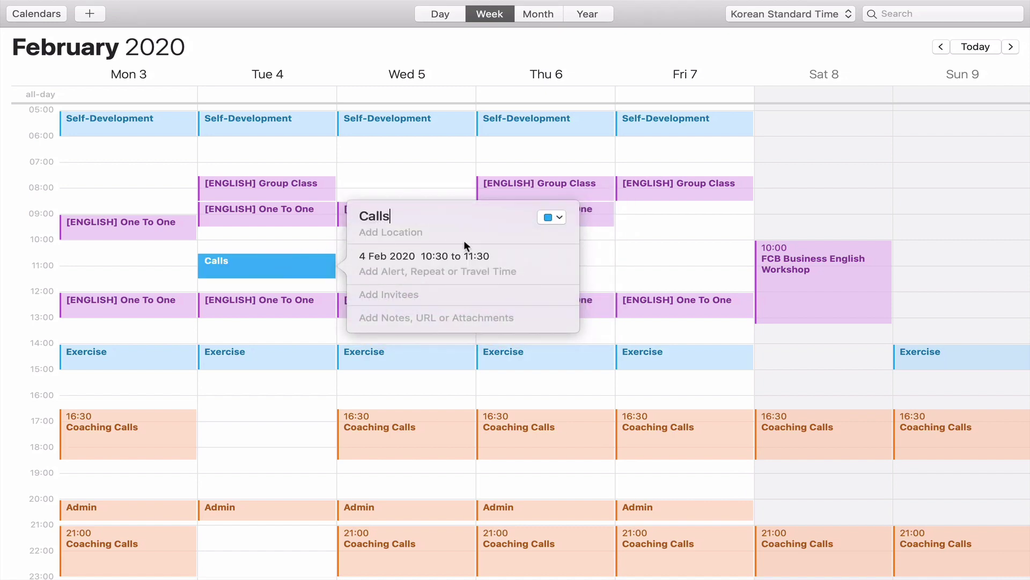
click(556, 216)
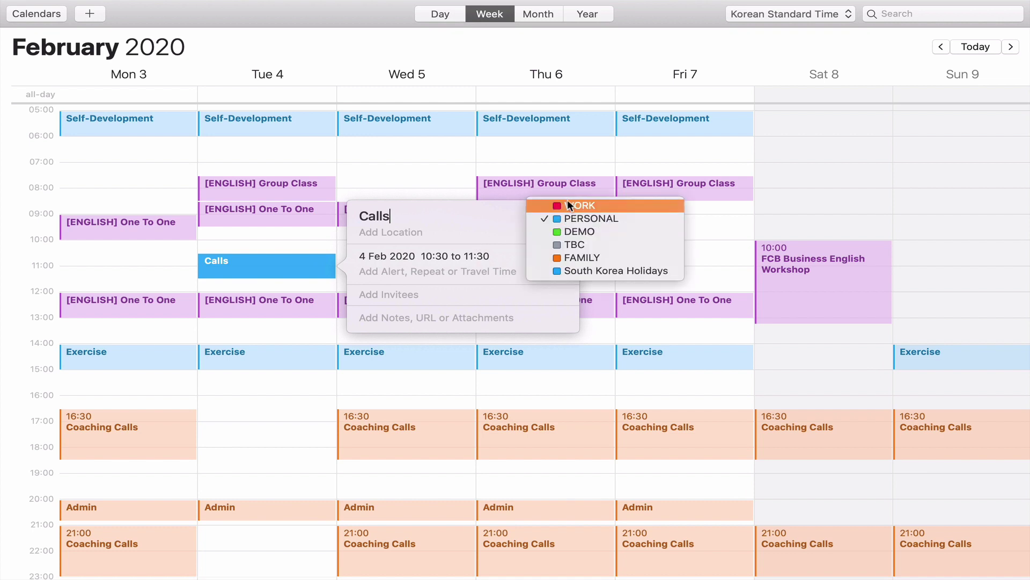
click(568, 205)
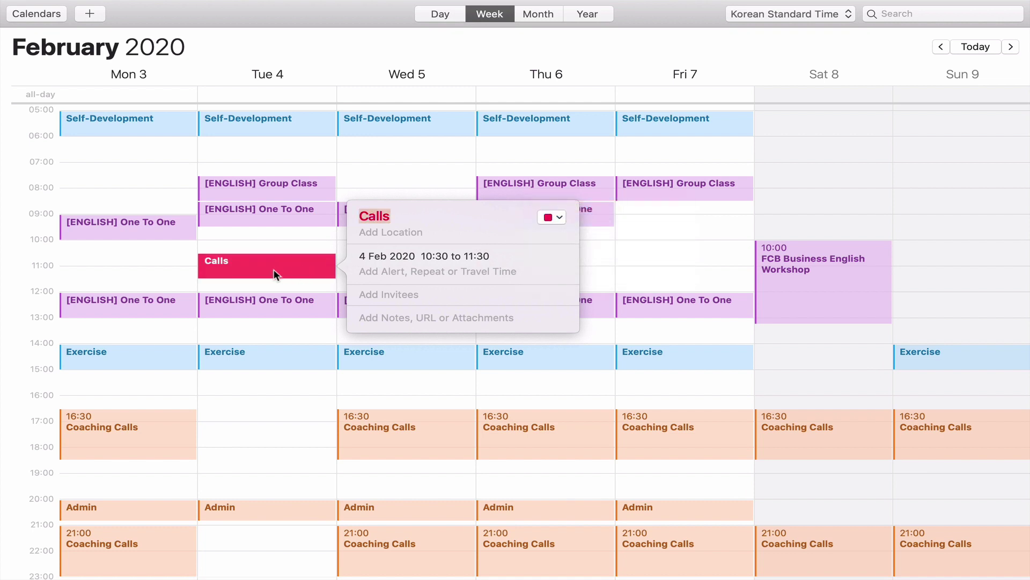
drag(273, 269, 272, 249)
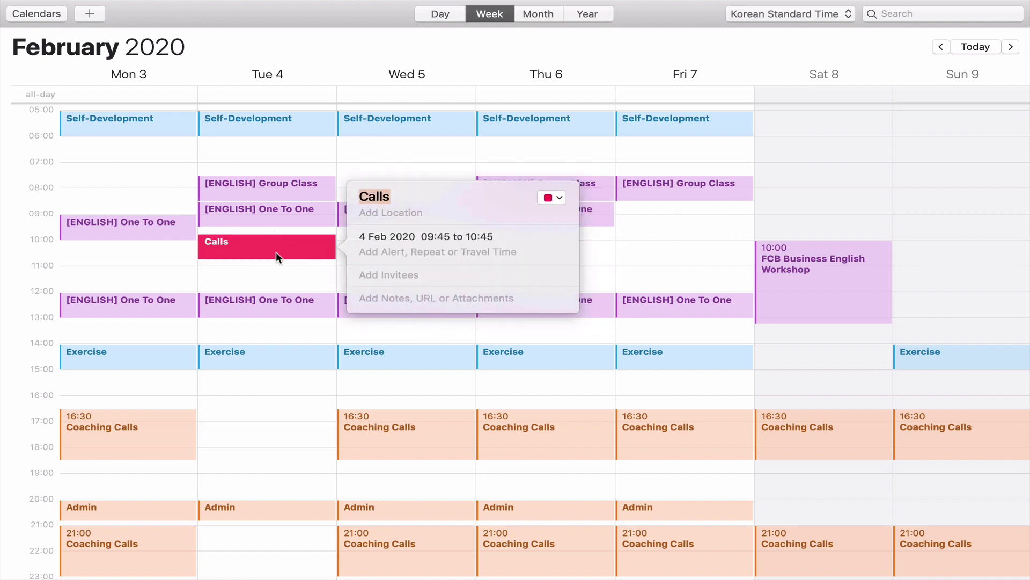
drag(277, 253, 275, 261)
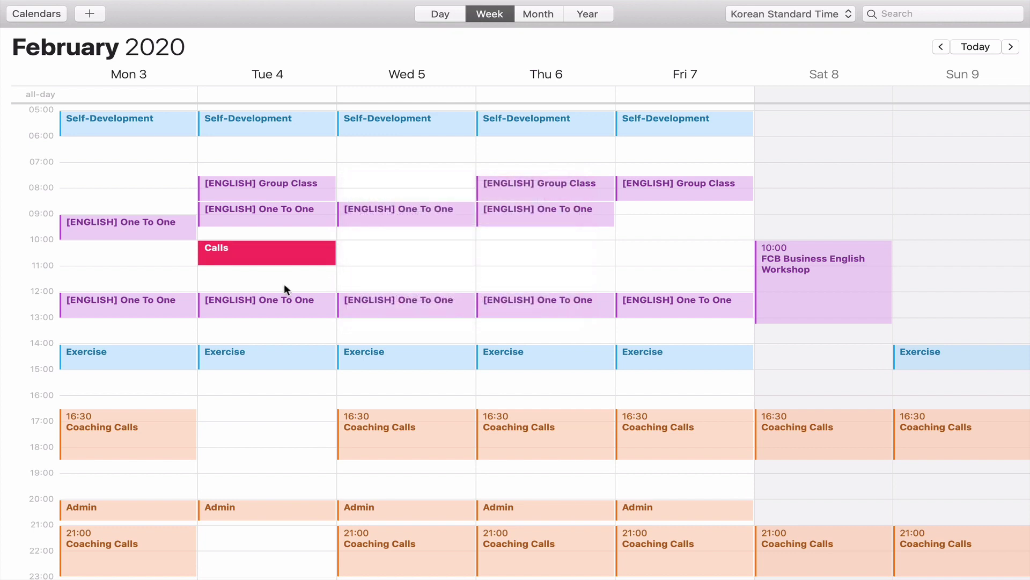
click(285, 284)
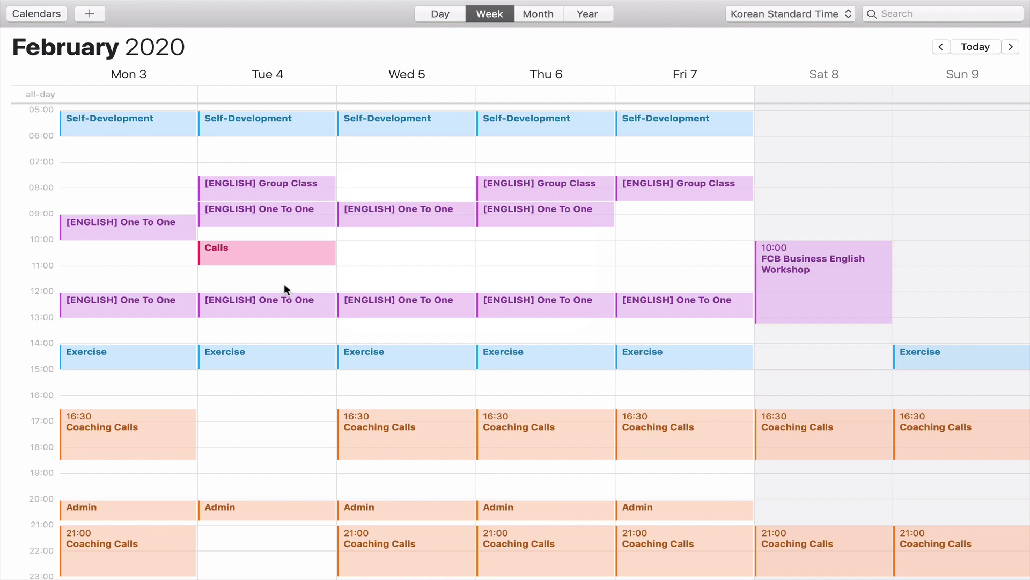
Toggle between the Reminders and Calendar spaces, ending on the Calendar week
key(ctrl+Left)
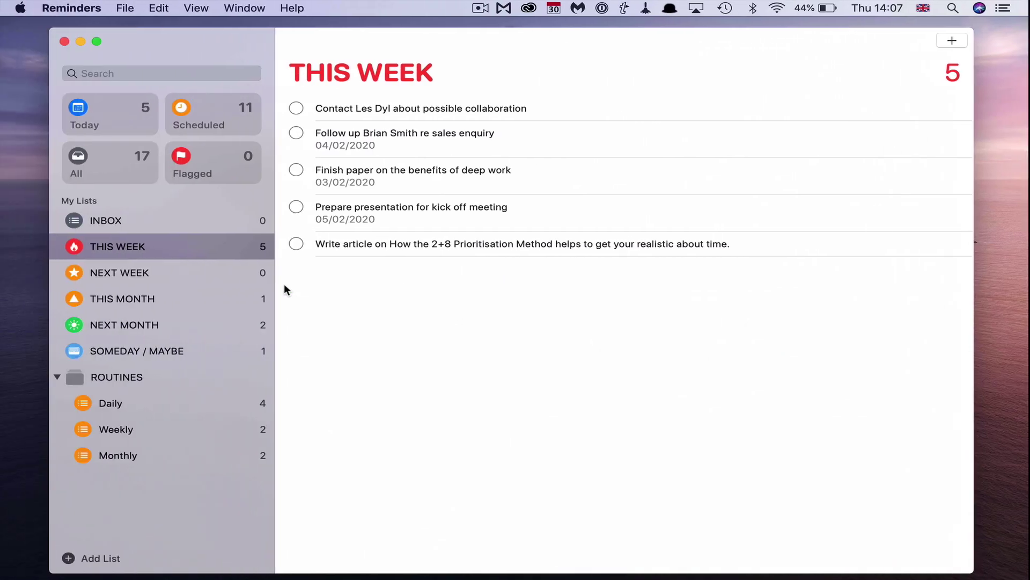
key(ctrl+Right)
key(ctrl+Left)
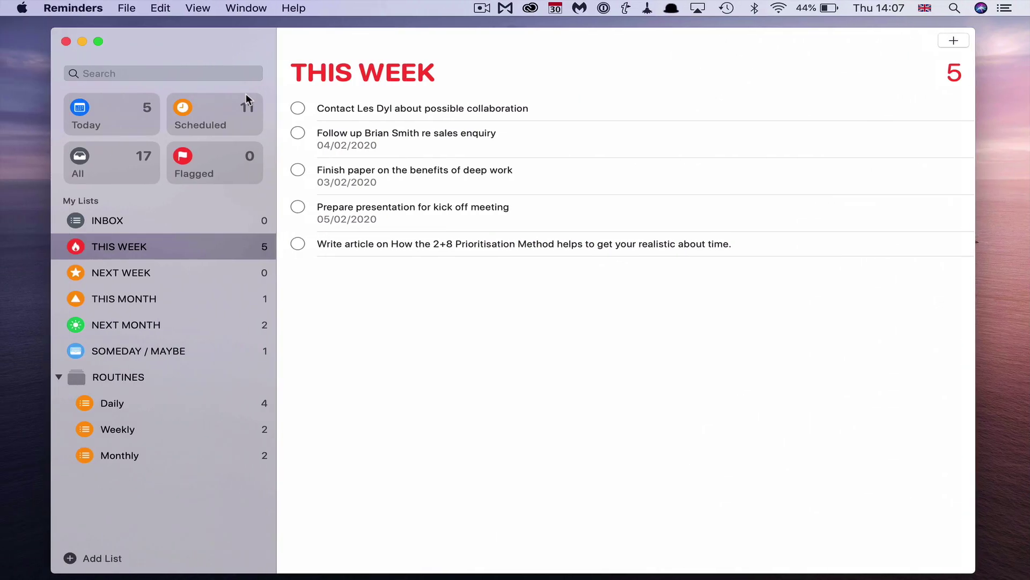
key(ctrl+Right)
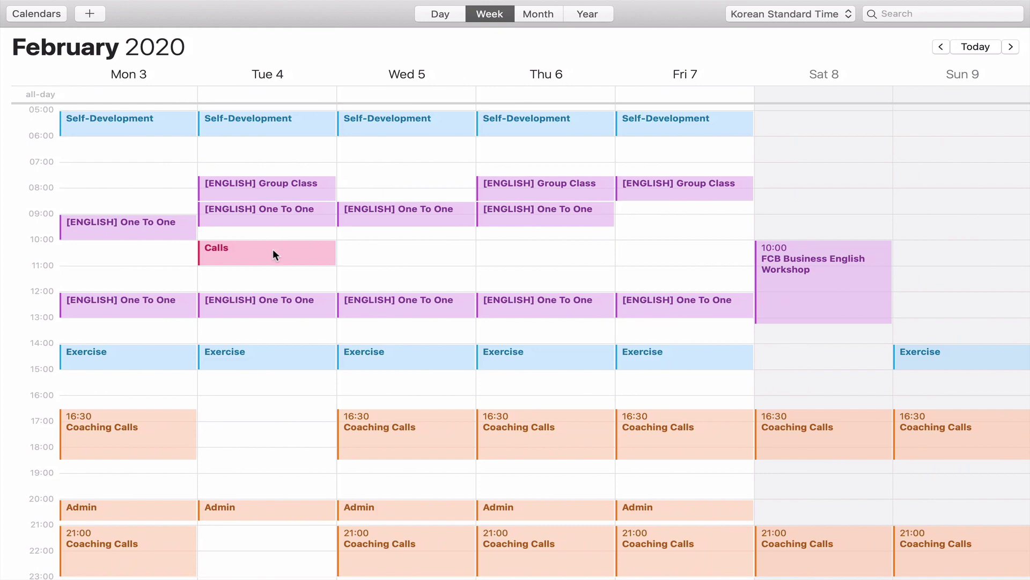
key(ctrl+Left)
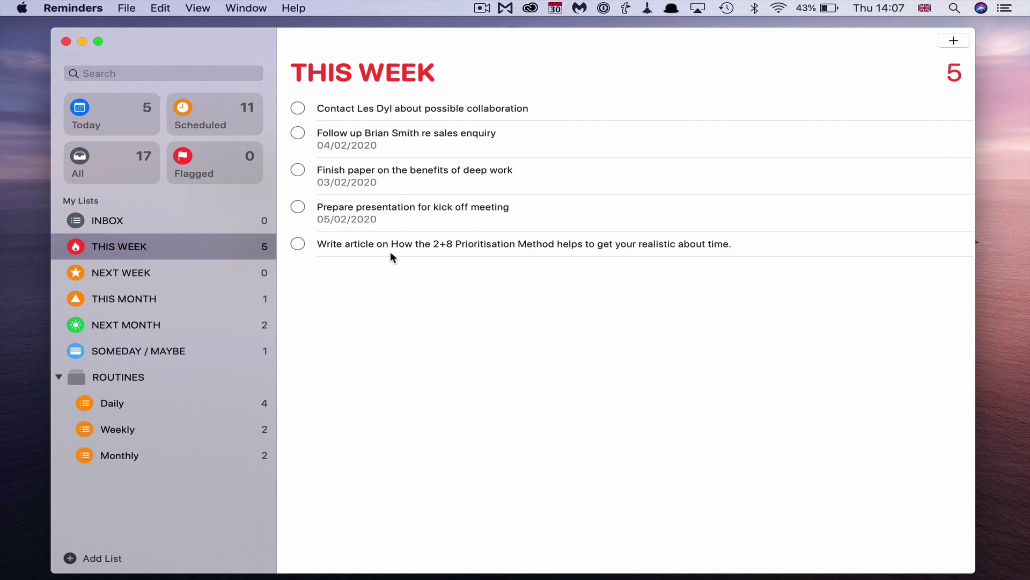
key(ctrl+Right)
scroll(119, 173, up, 2)
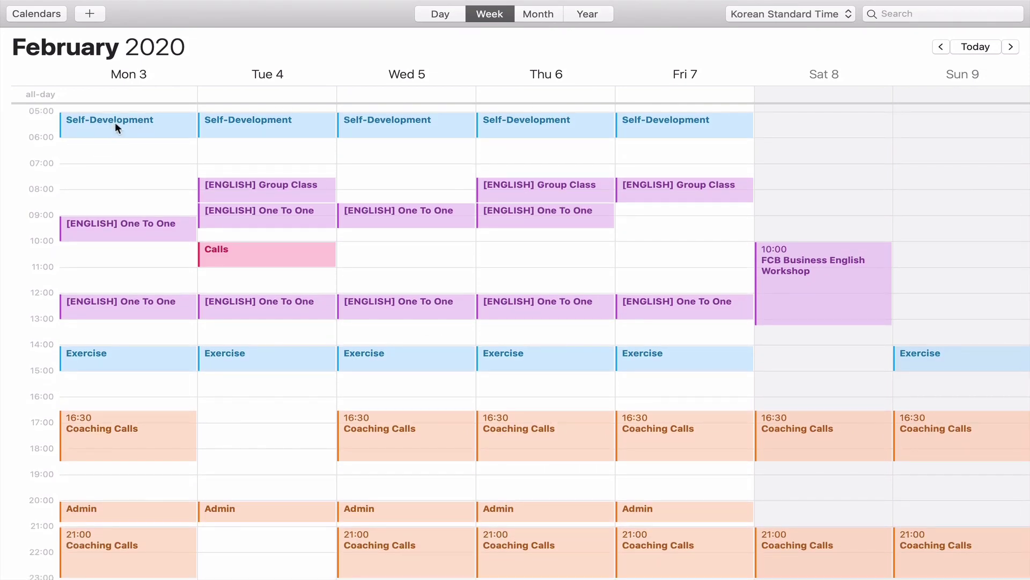
Add a Writing time event at Home on Monday from 06:30 to about 08:30
double_click(90, 149)
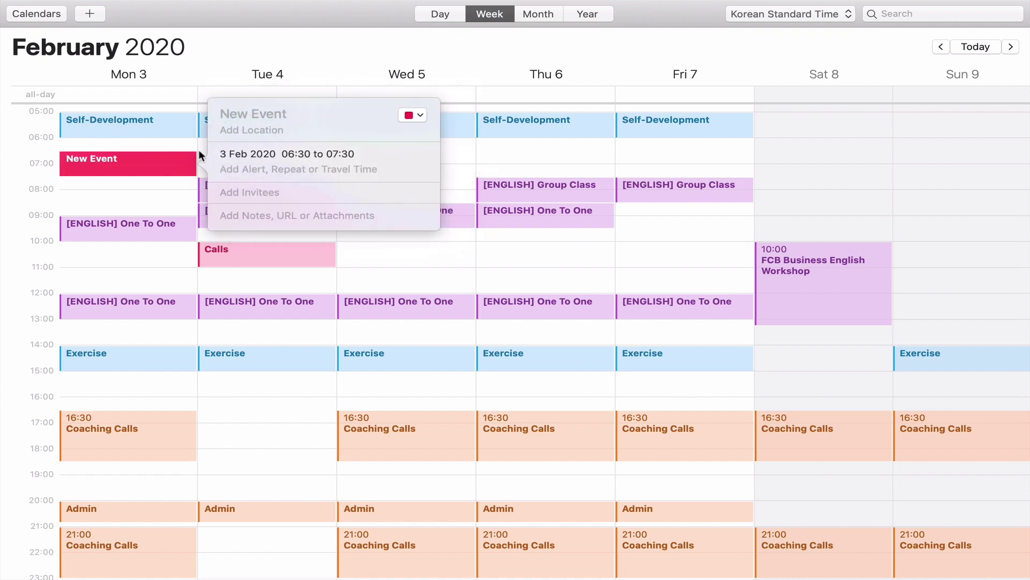
text(Writing time)
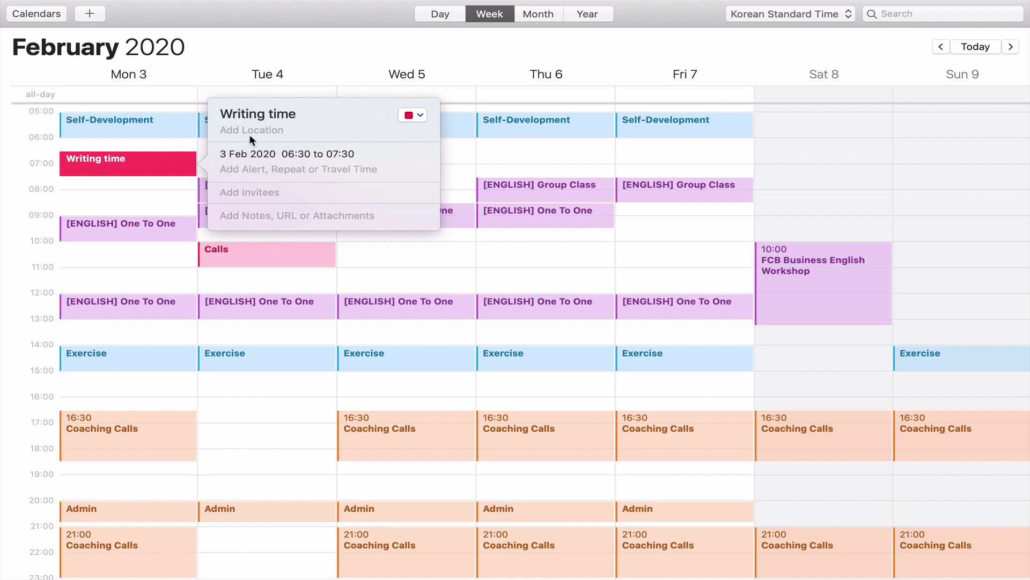
click(251, 130)
text(Home)
key(Return)
drag(130, 176, 132, 201)
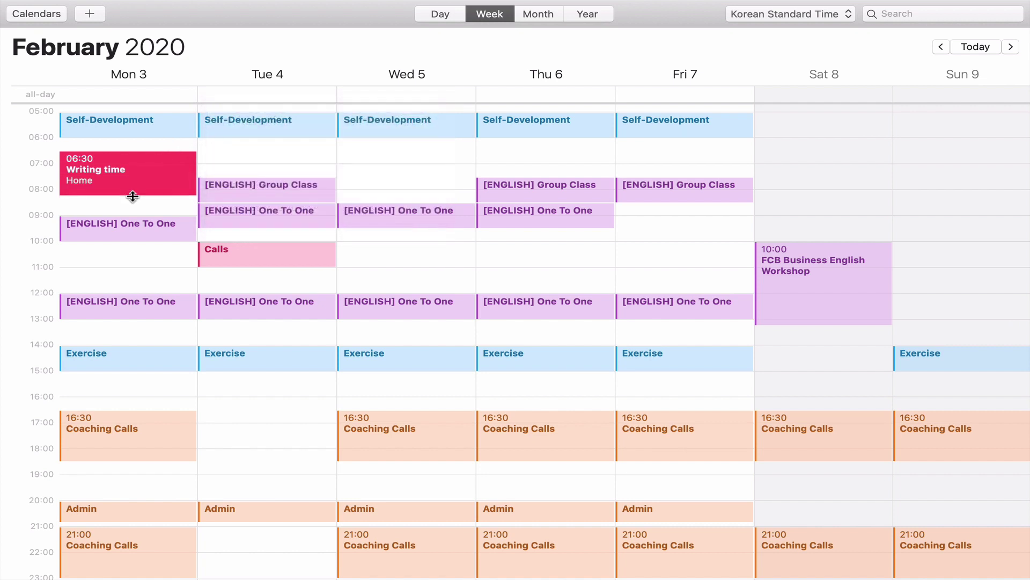
Check Monday's 09:00 One To One details, then switch to the Reminders This Week list
double_click(131, 233)
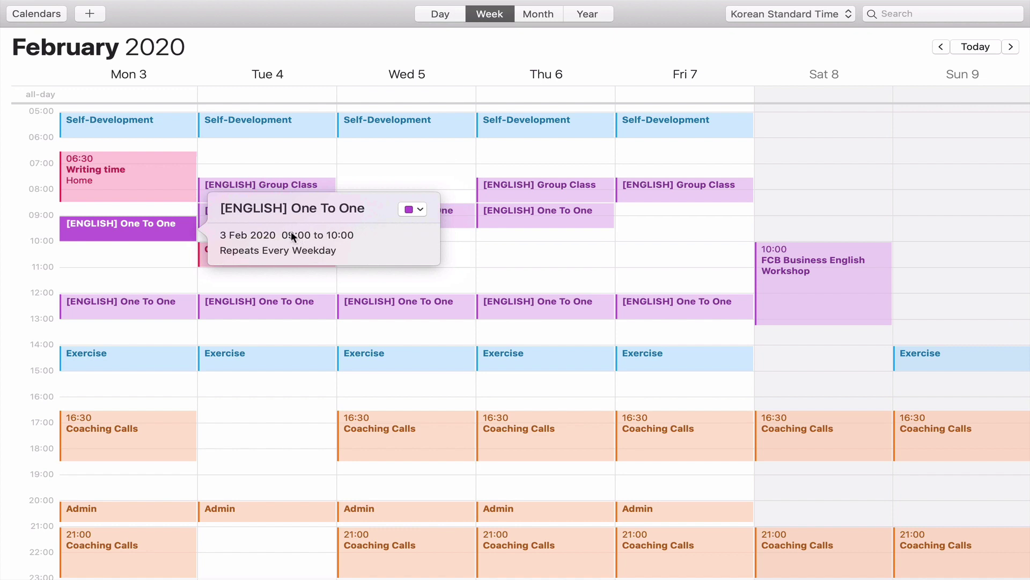
click(133, 259)
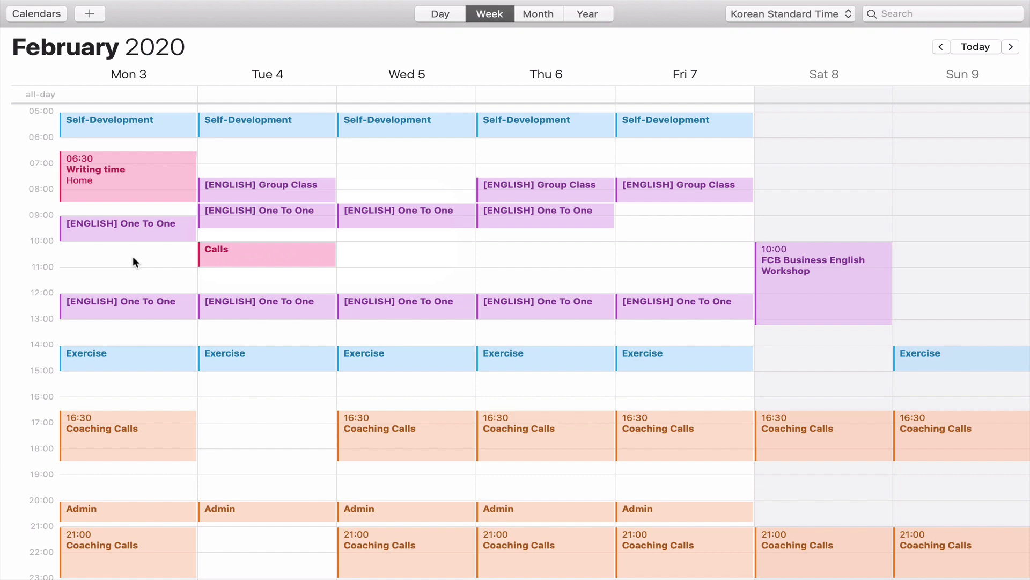
key(ctrl+Left)
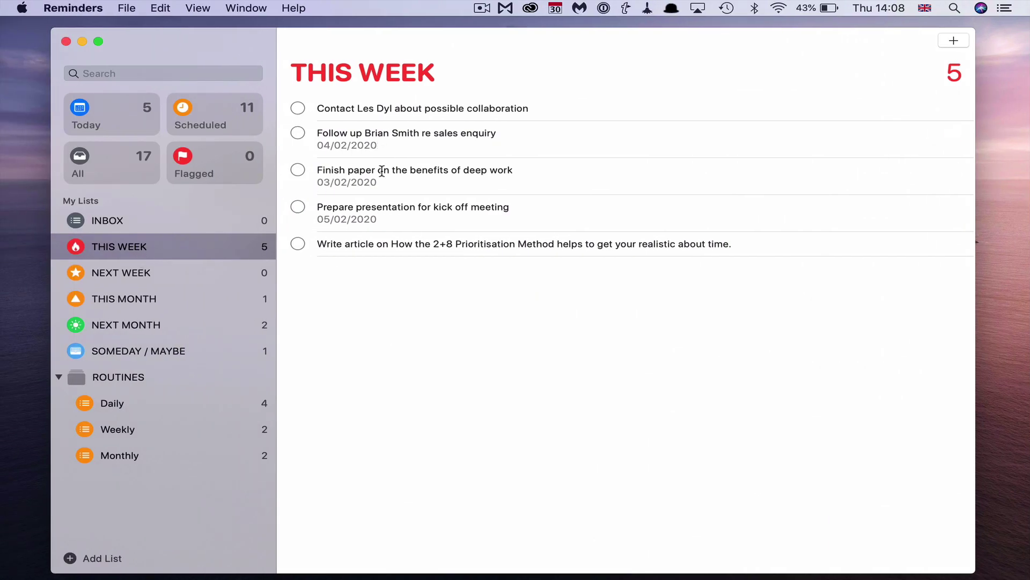
Create a Wed 5 Writing time event located at home, extended to end at 08:00
mouse_move(422, 176)
key(ctrl+Right)
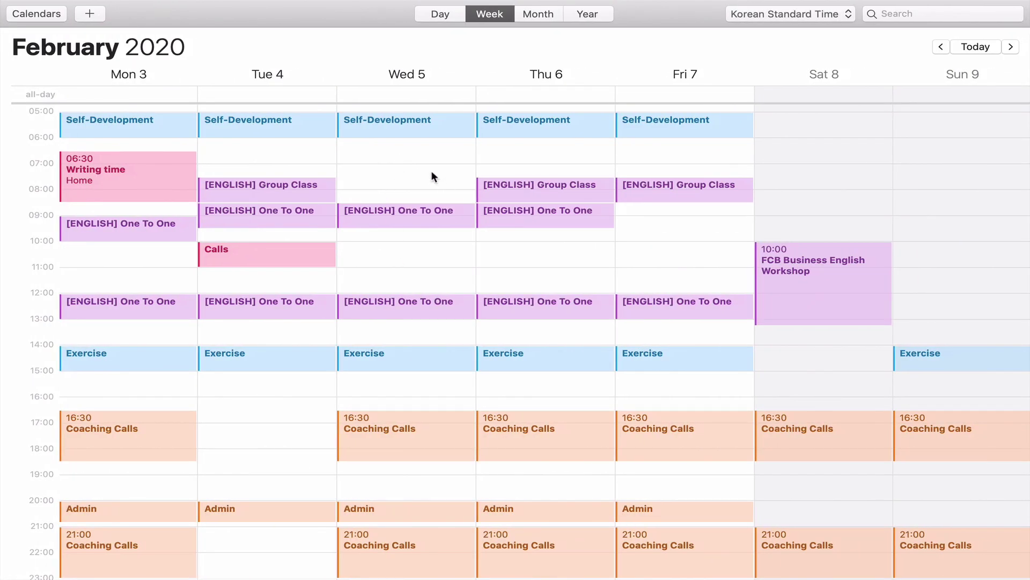
double_click(382, 153)
text(Wrti)
key(BackSpace)
key(BackSpace)
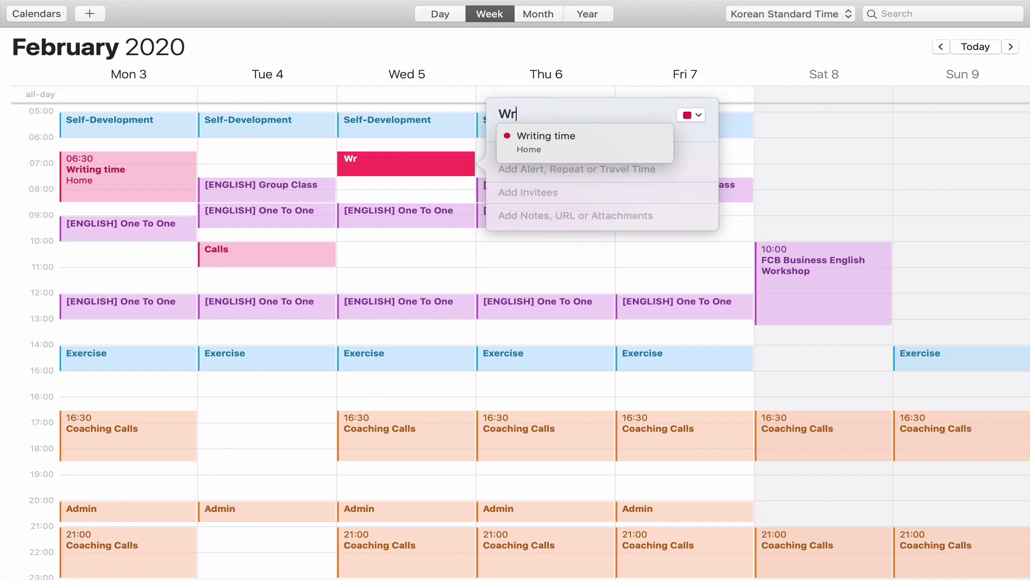
text(iting time)
key(Escape)
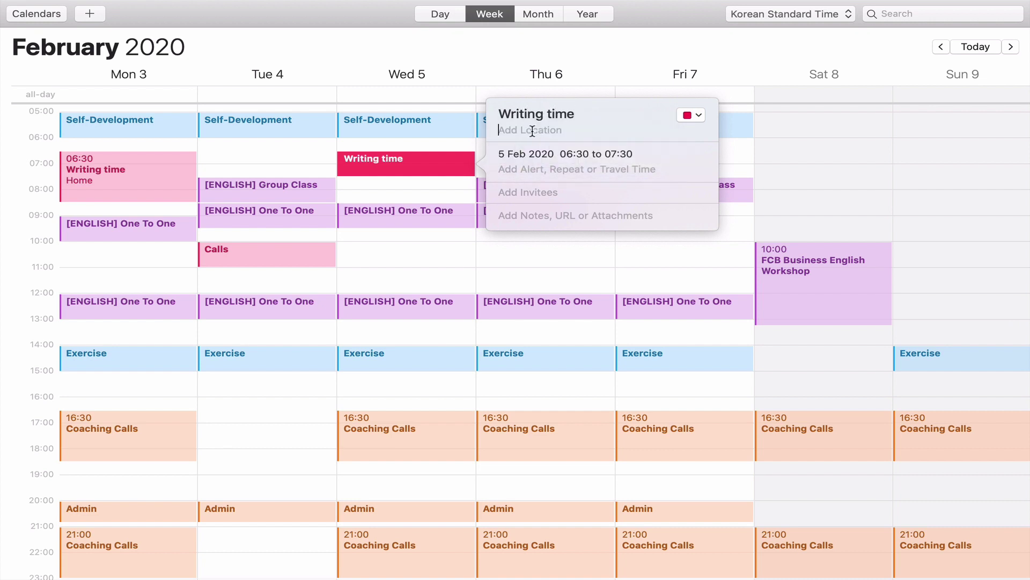
text(homw)
key(BackSpace)
text(e)
key(Return)
click(398, 186)
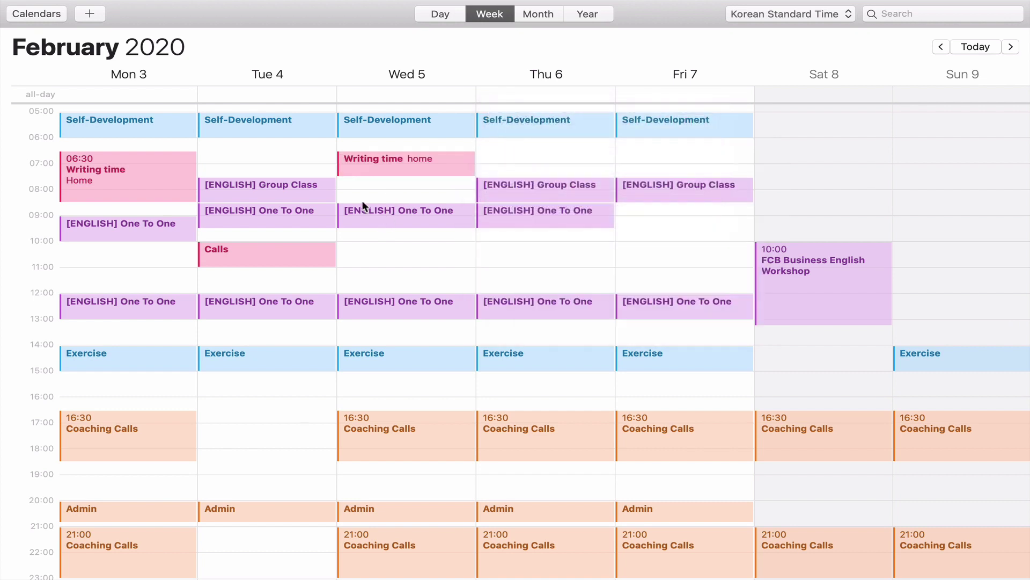
drag(398, 174, 400, 186)
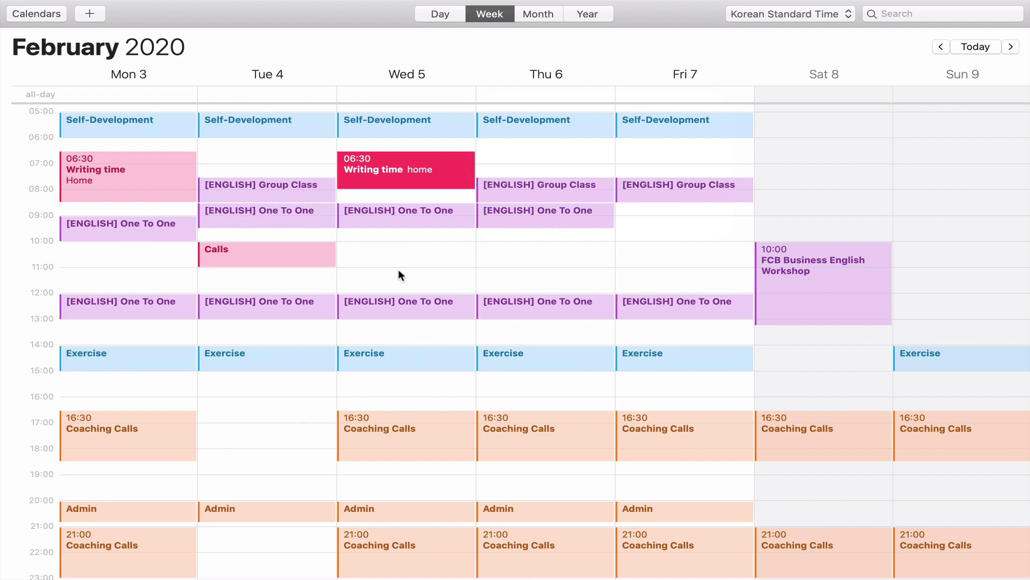
Switch to Reminders and review the Weekly and Daily routine lists under ROUTINES
key(ctrl+Left)
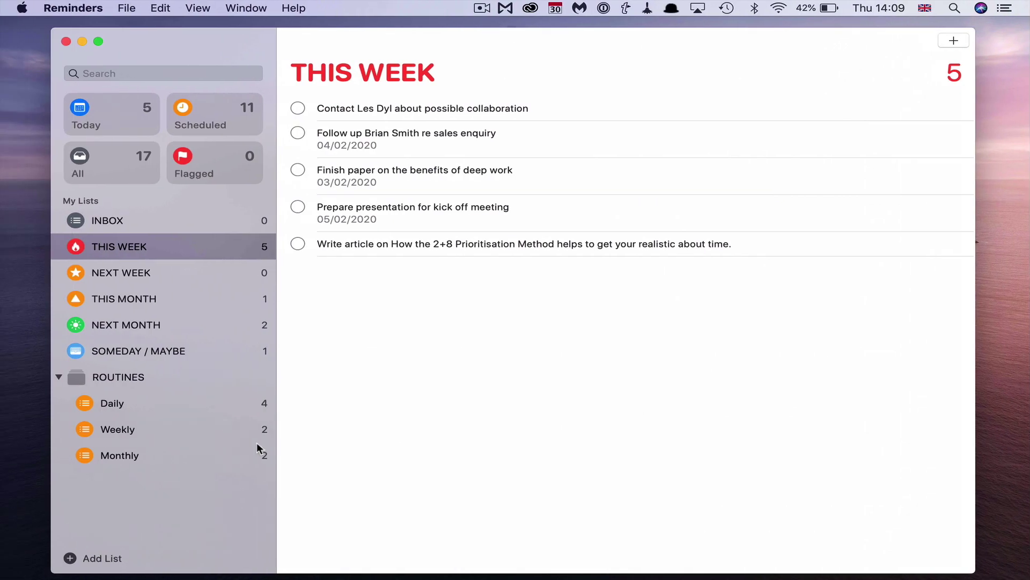
click(137, 420)
click(129, 405)
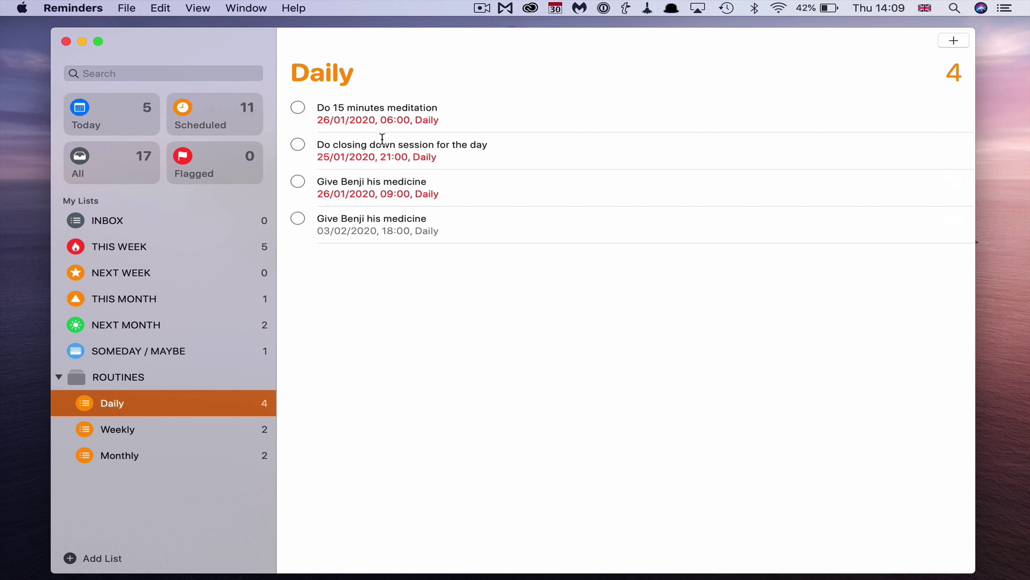
click(148, 427)
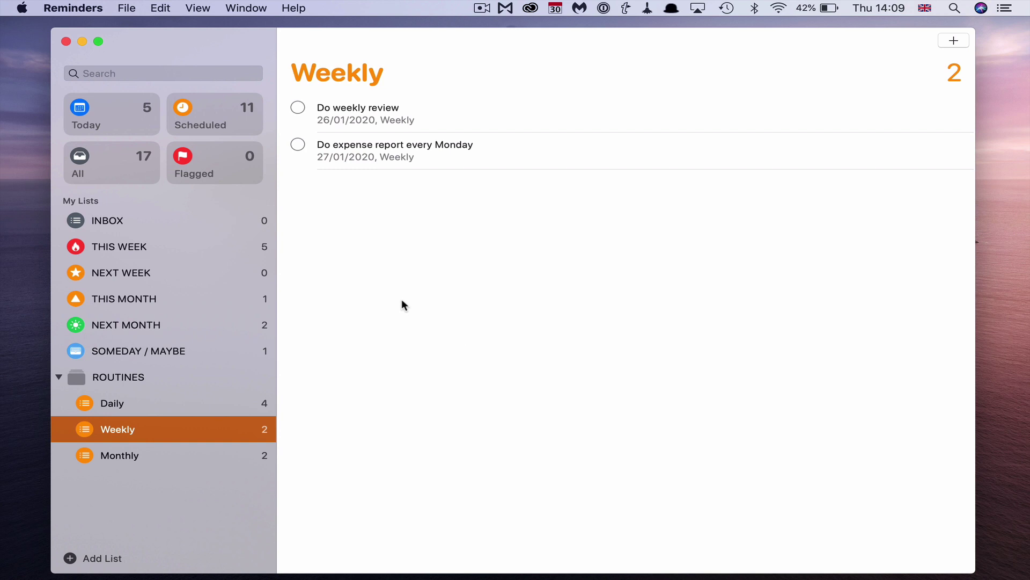
Create a Tue 4 Audio / visual time event at Studio, lengthened from 16:00 to about 19:30
key(ctrl+Right)
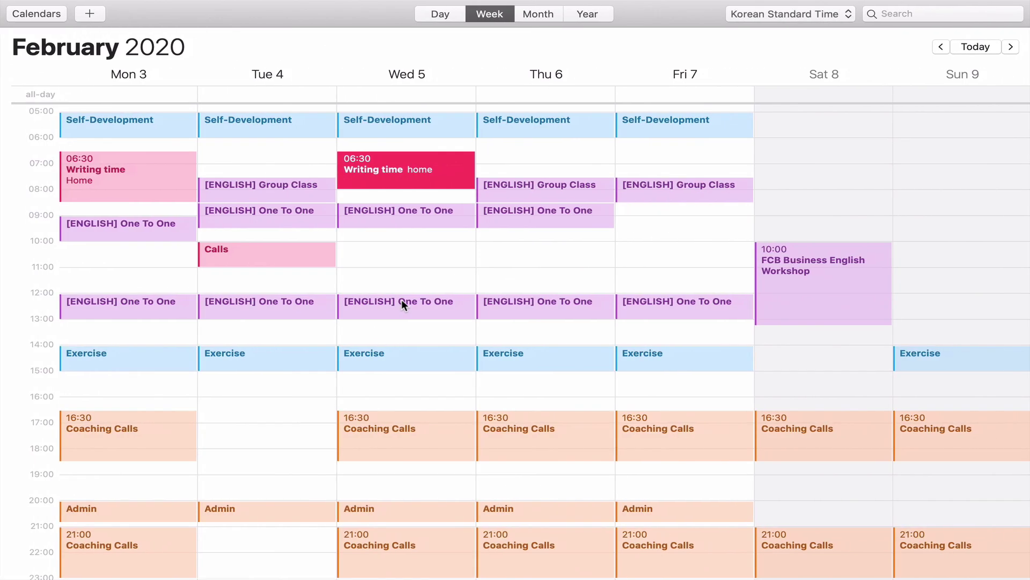
click(250, 394)
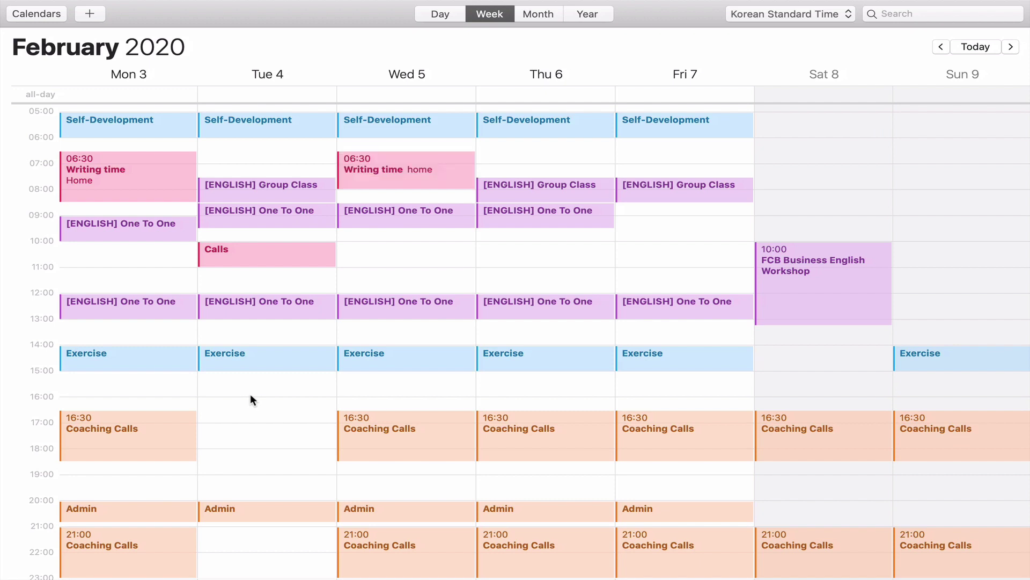
double_click(251, 394)
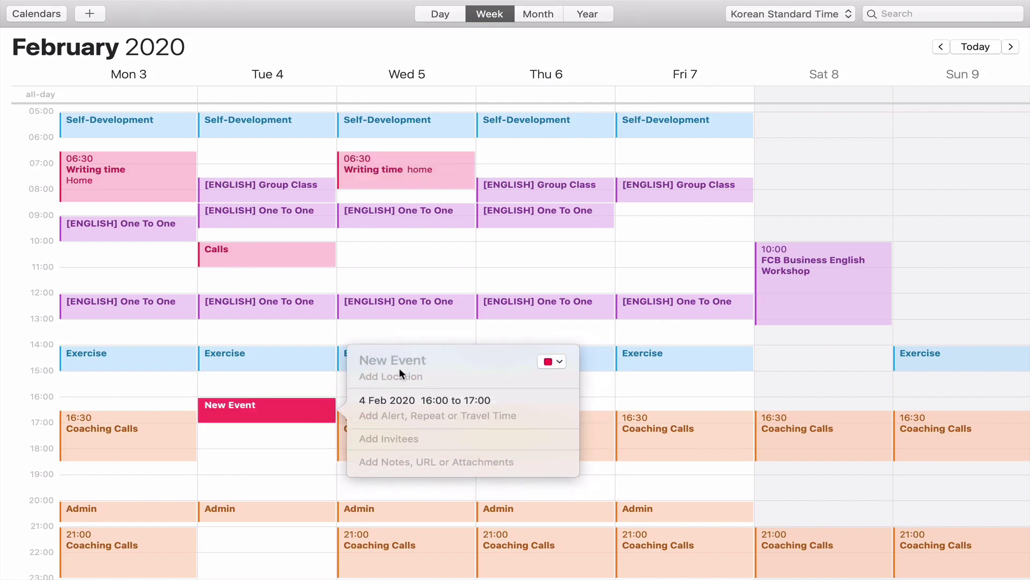
text(Audio /v visual time)
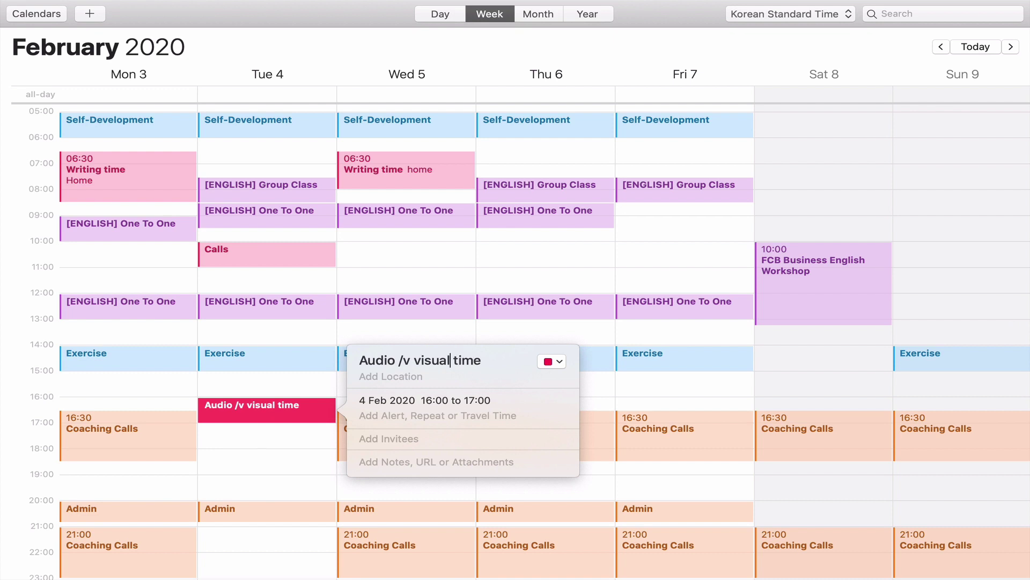
key(BackSpace)
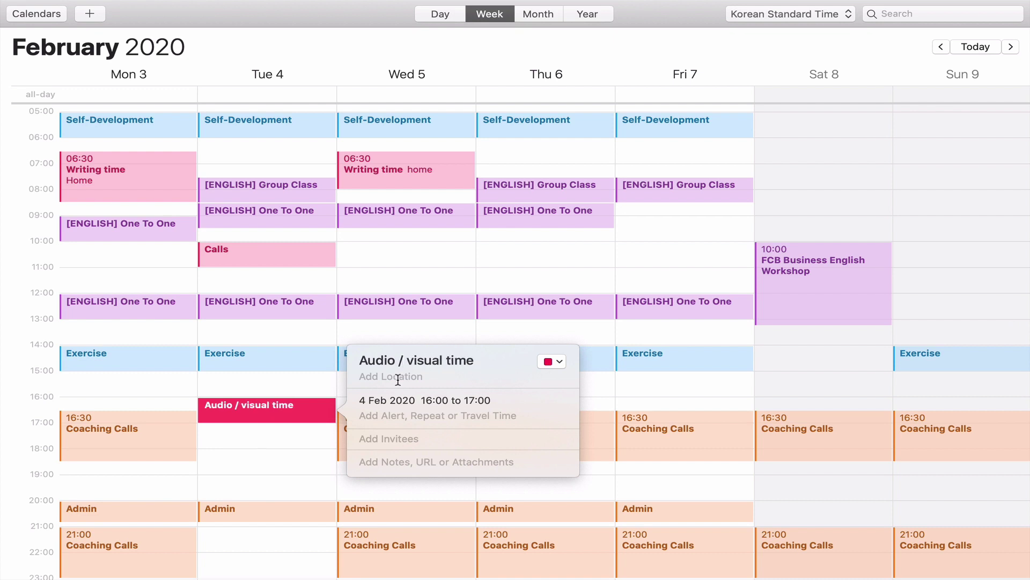
text(Studio)
key(Return)
drag(267, 421, 275, 488)
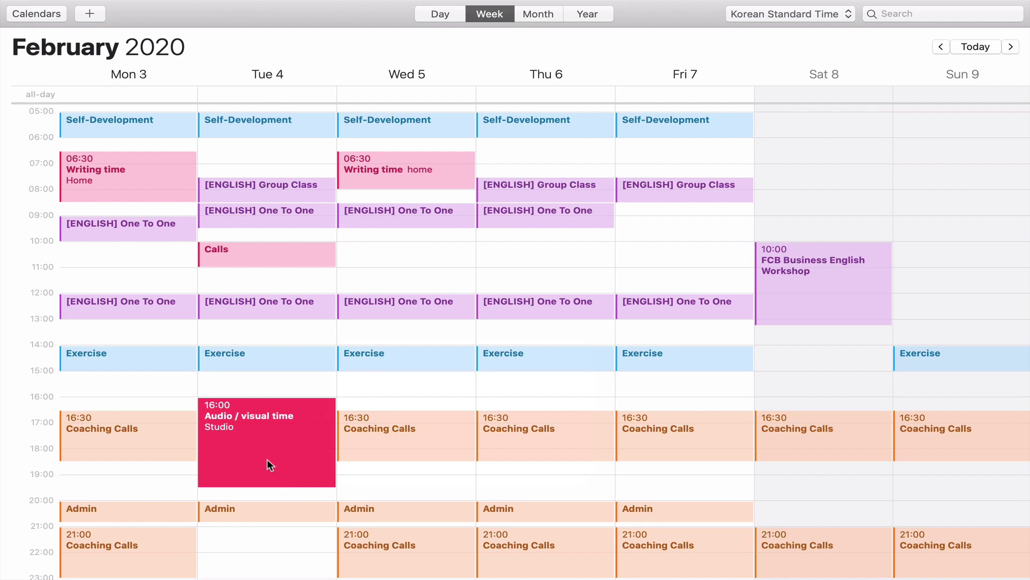
click(409, 182)
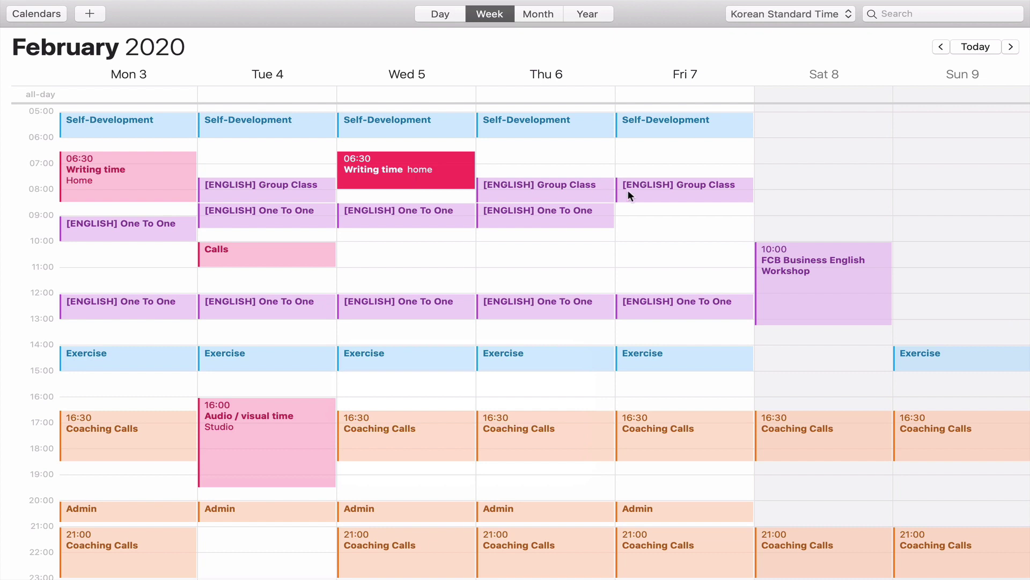
Add a Prepare weekly newsletters event on Fri 7 from 09:00 to about 11:00
click(666, 213)
double_click(667, 215)
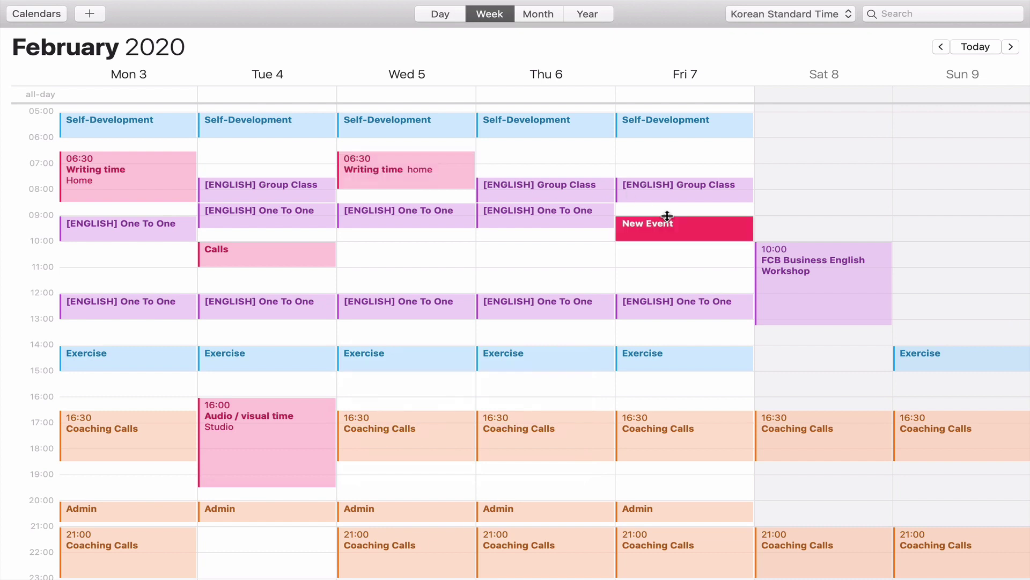
text(Prepare weekly newsletter)
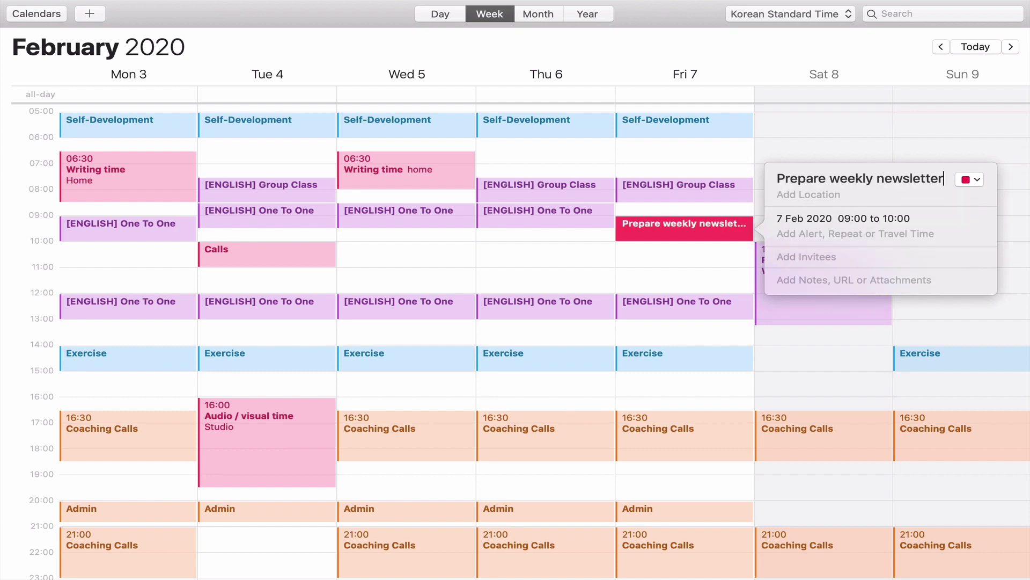
text(s)
click(632, 252)
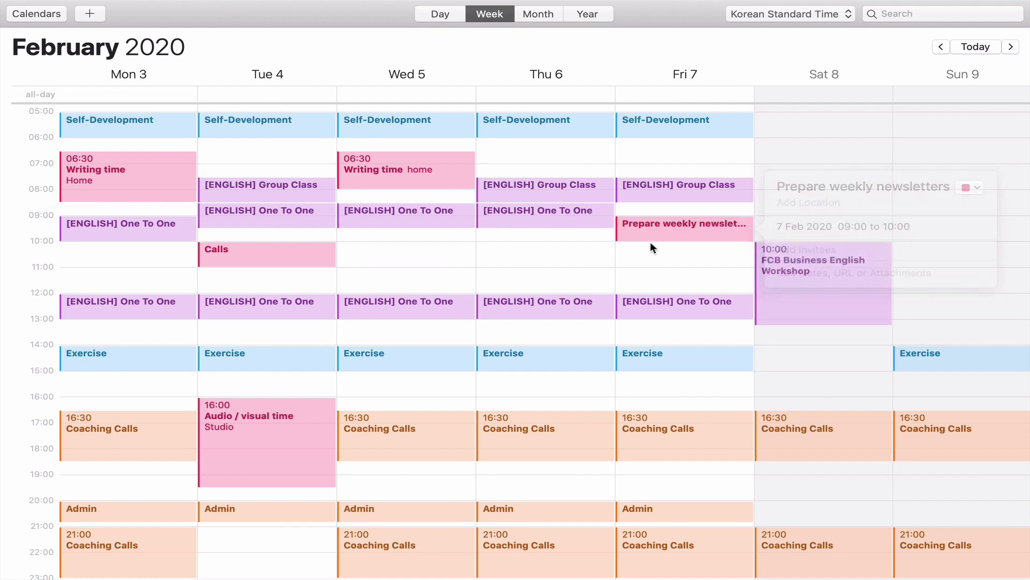
drag(655, 239, 659, 277)
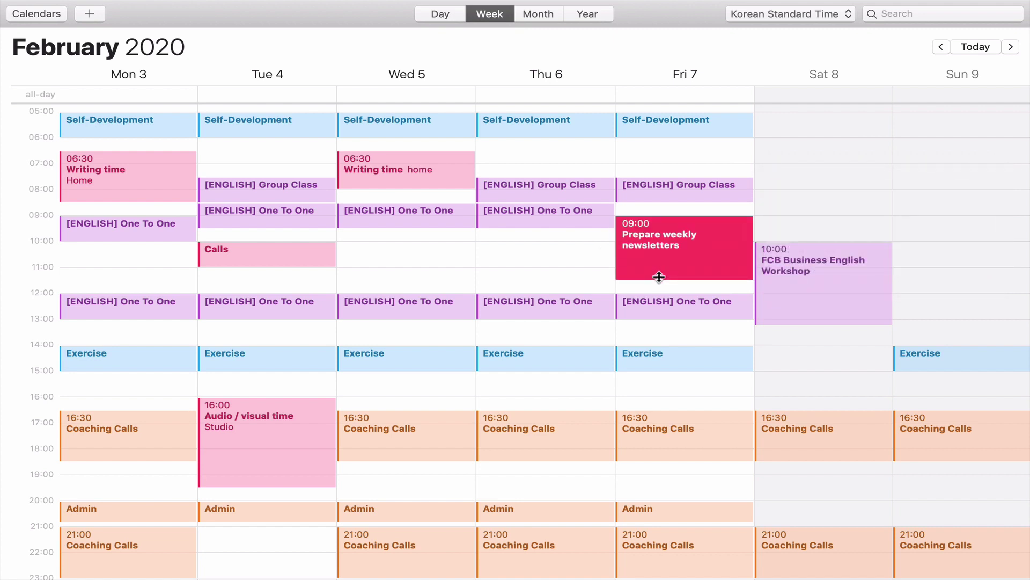
click(380, 247)
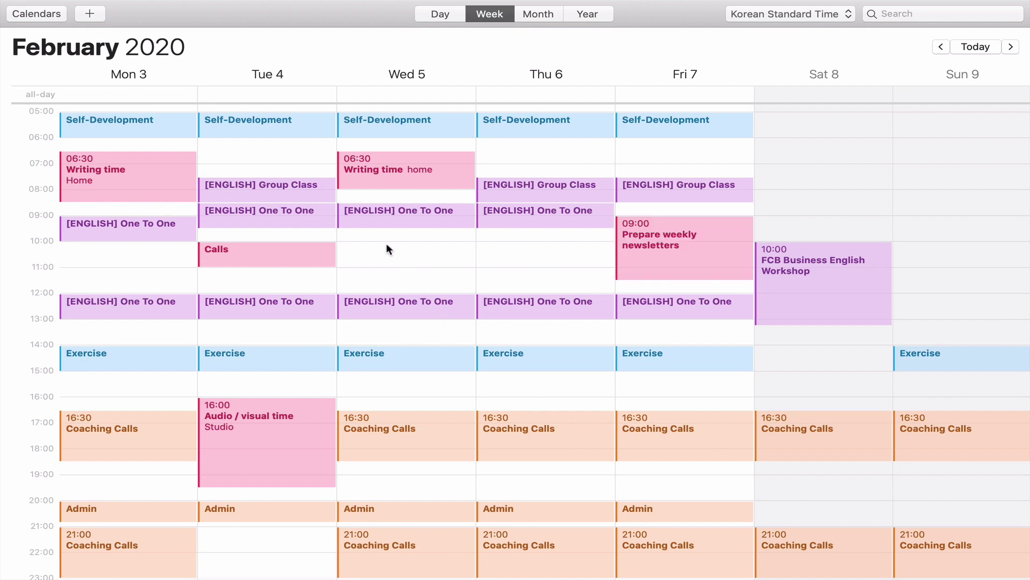
Add a Video editing event on Wed 5 from 10:00 to about 11:45
double_click(386, 243)
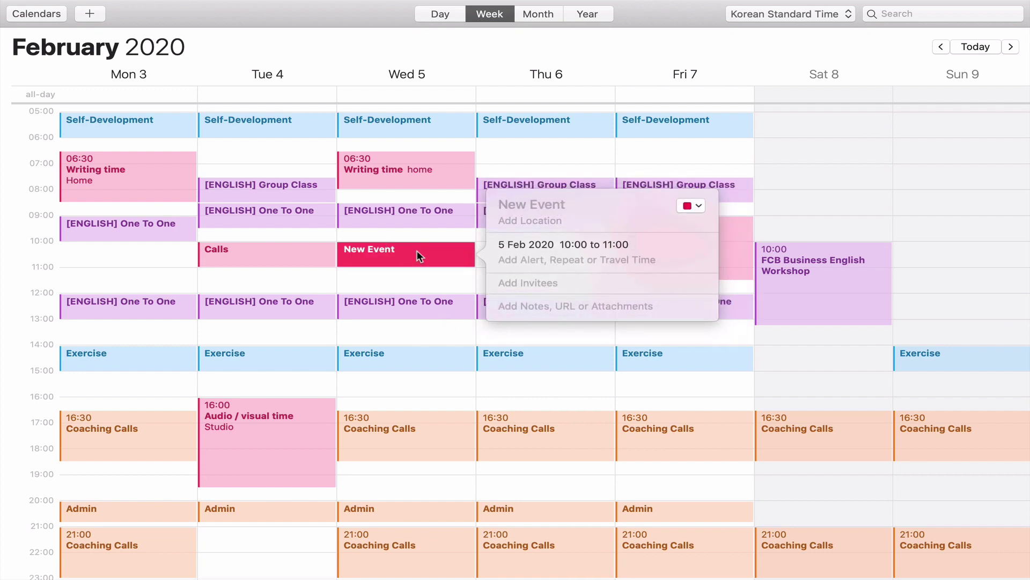
text(Video )
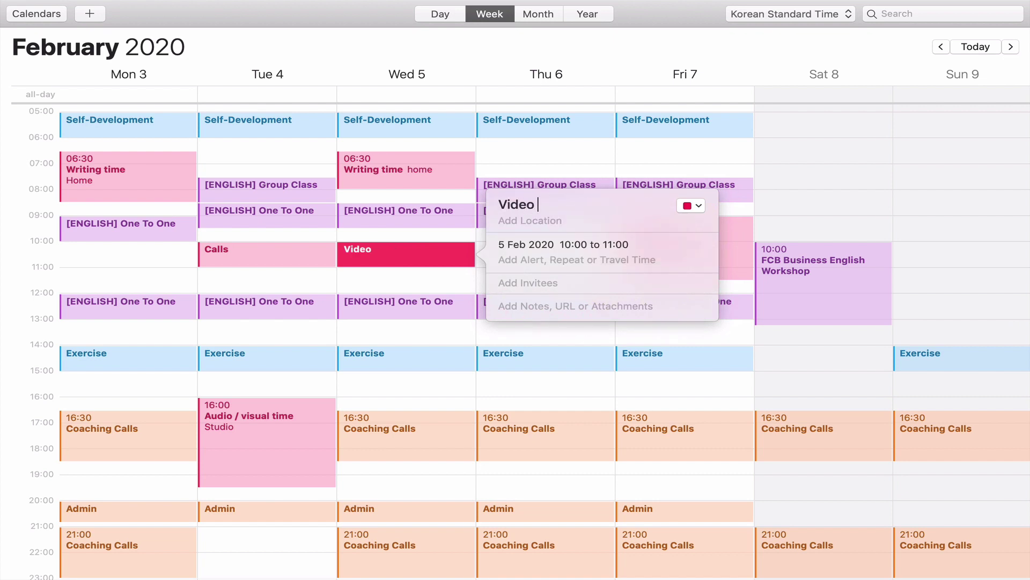
text(editing)
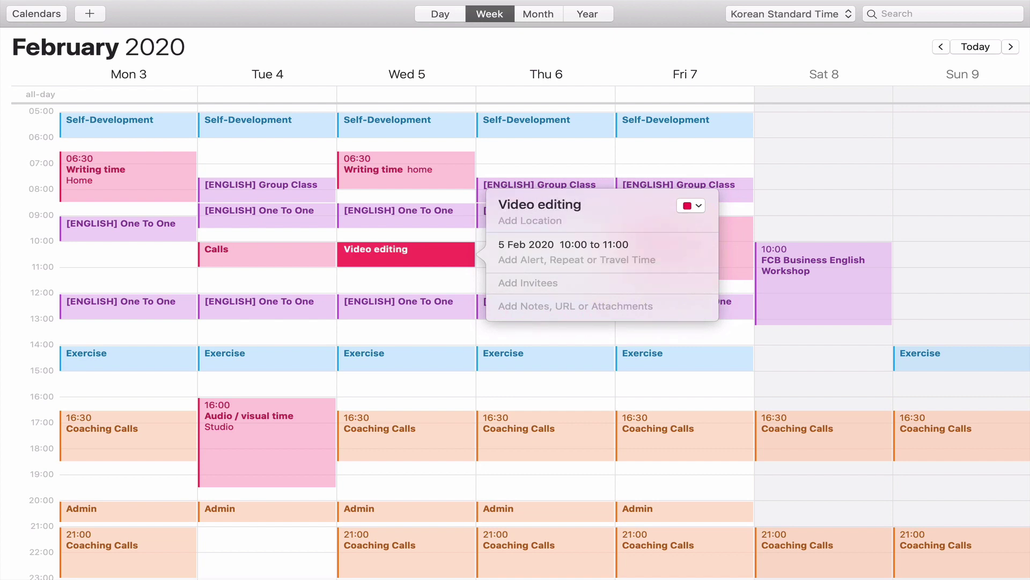
click(379, 271)
drag(400, 278, 397, 288)
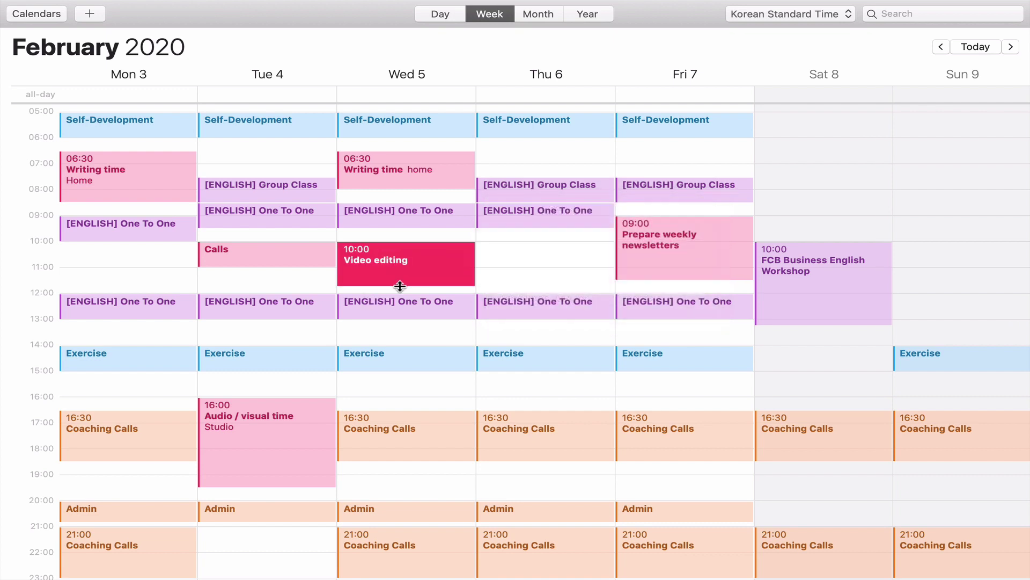
click(525, 256)
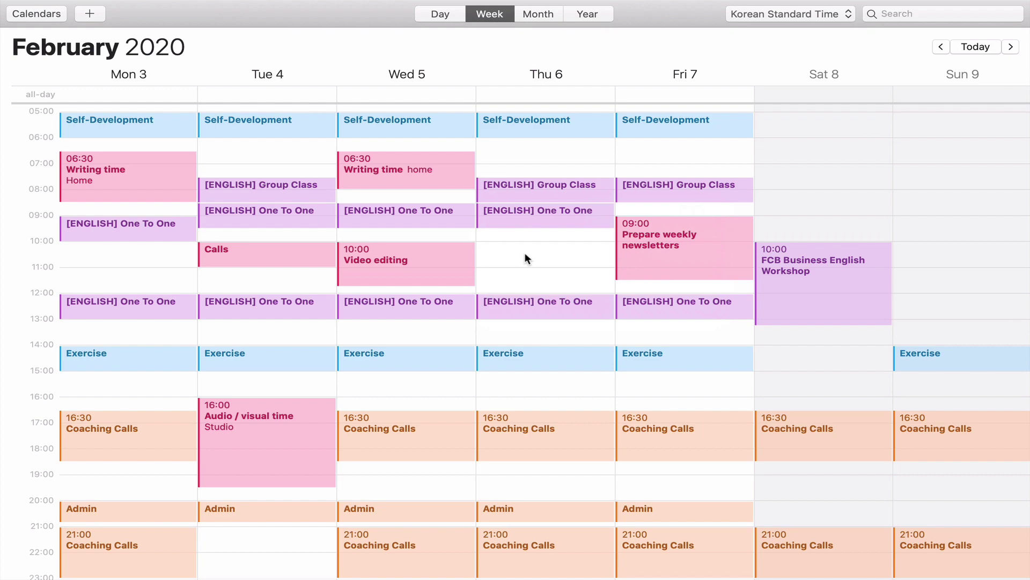
scroll(525, 258, down, 2)
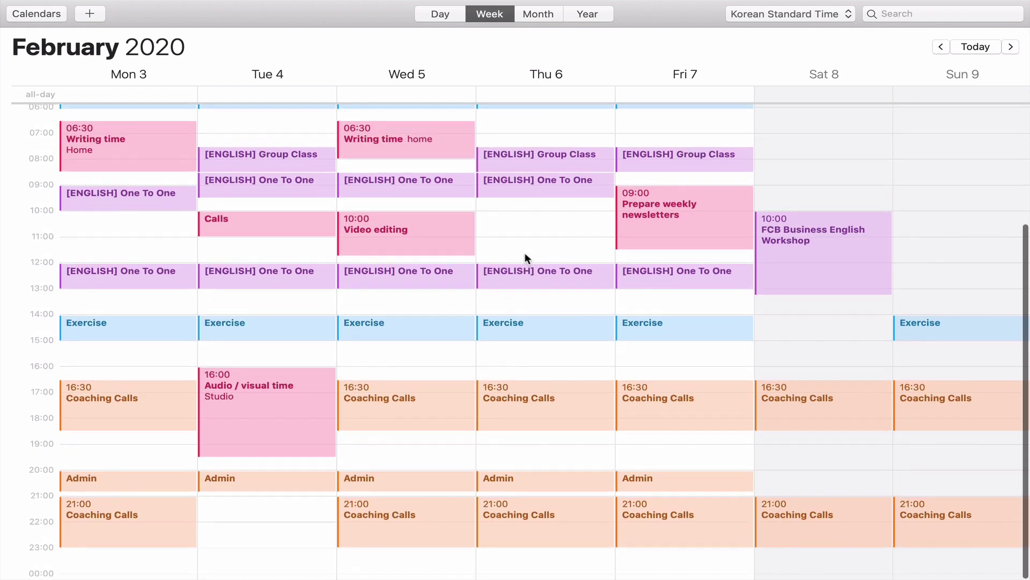
scroll(467, 322, up, 3)
scroll(467, 322, up, 1)
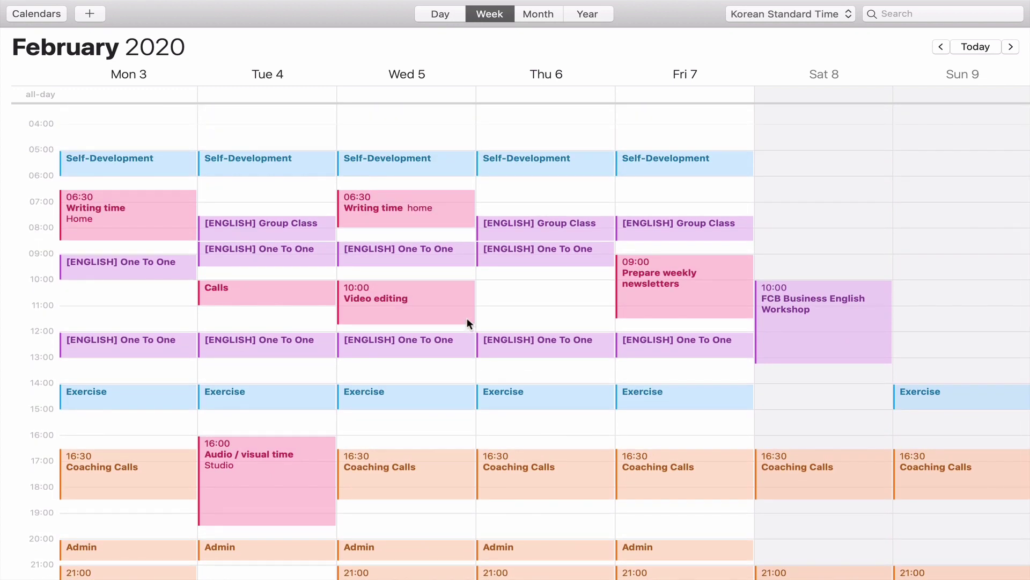
scroll(467, 323, down, 3)
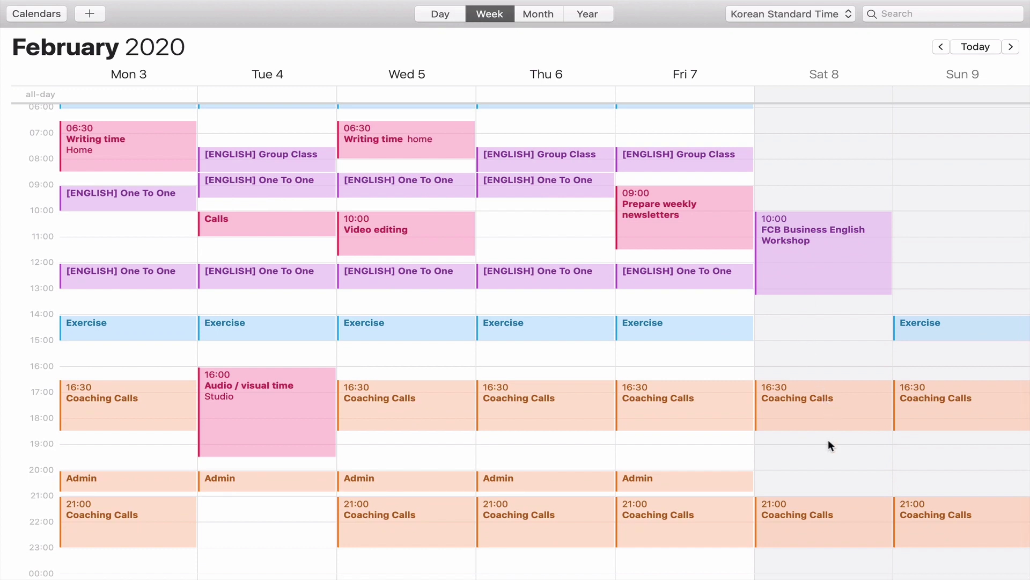
click(826, 397)
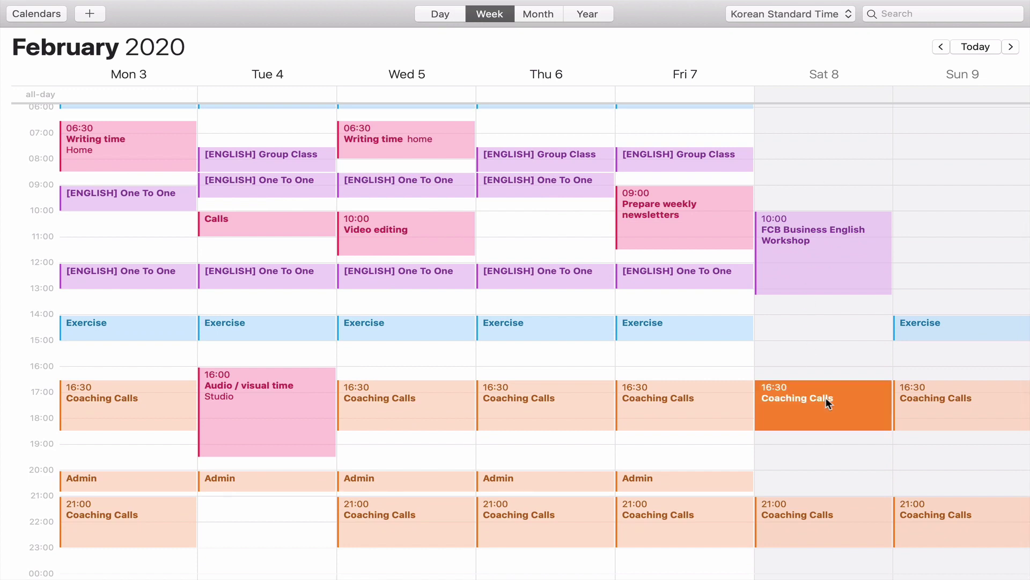
click(836, 507)
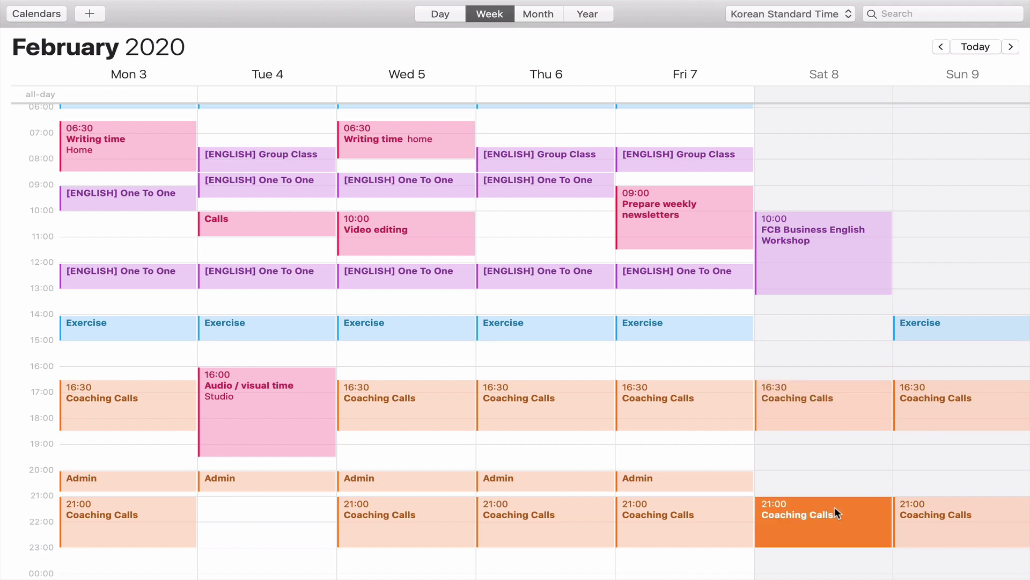
key(BackSpace)
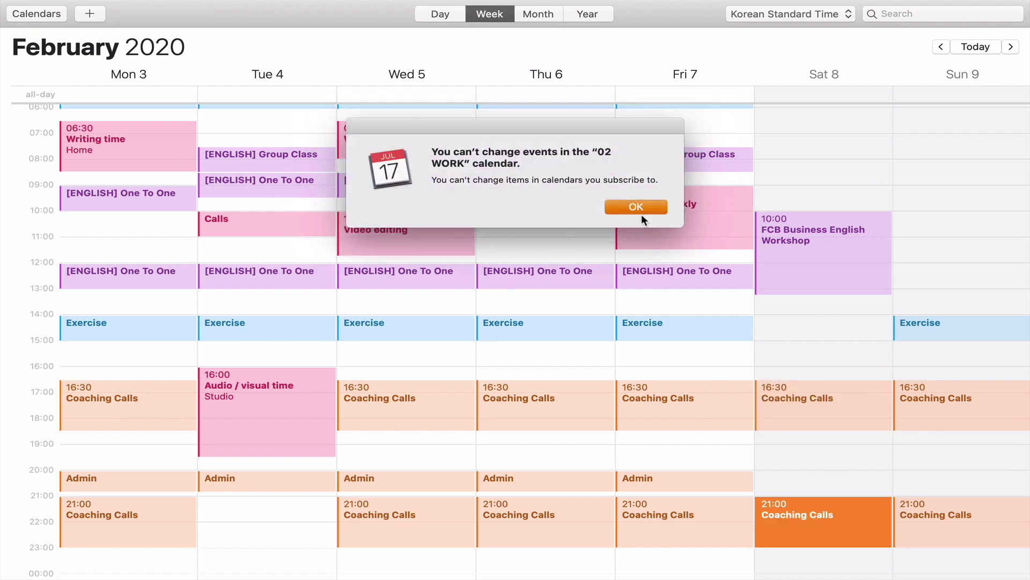
click(641, 205)
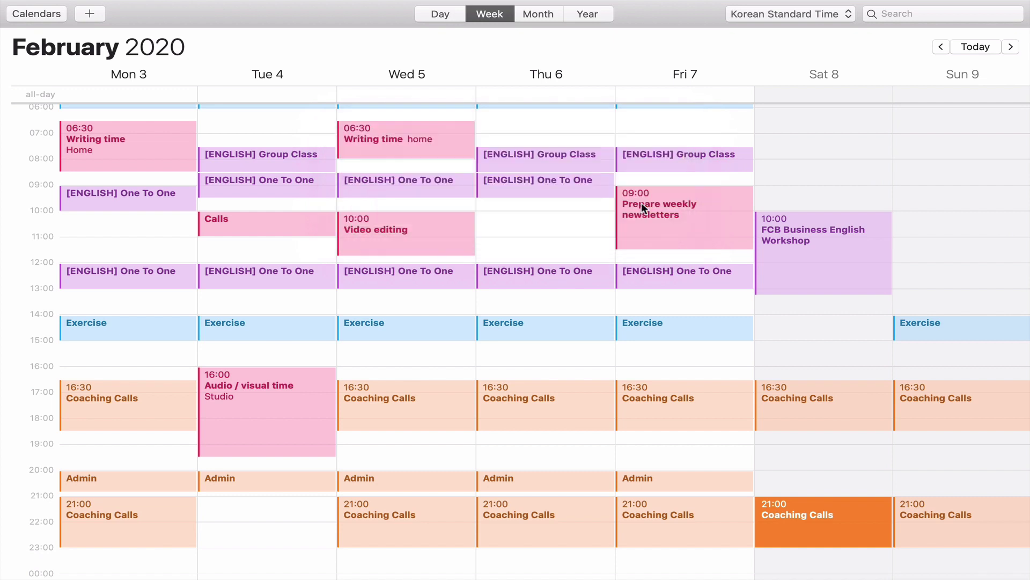
click(834, 476)
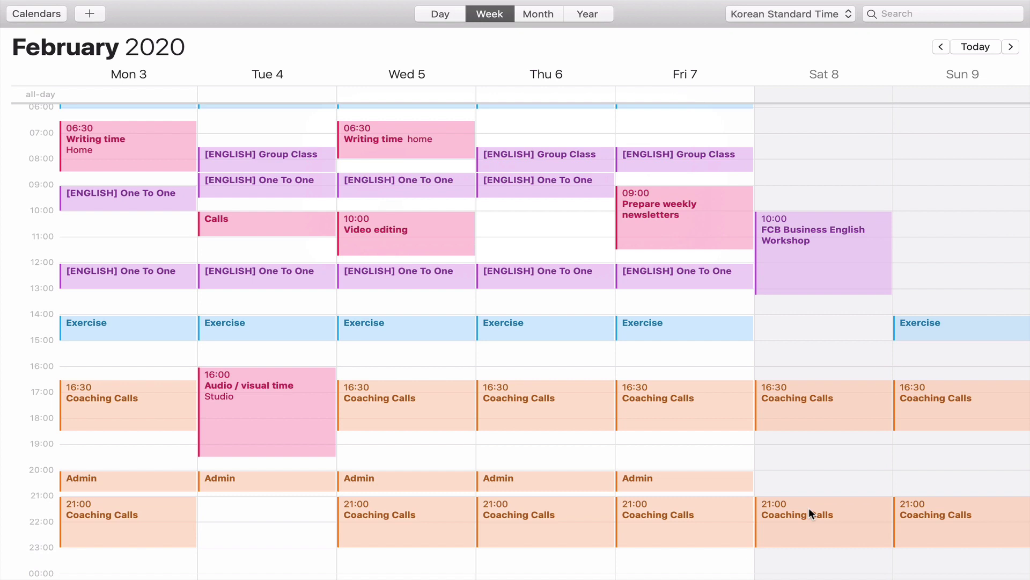
Create a blue 'Date night' event on Saturday 8 February from 19:30 to about 23:00
double_click(804, 456)
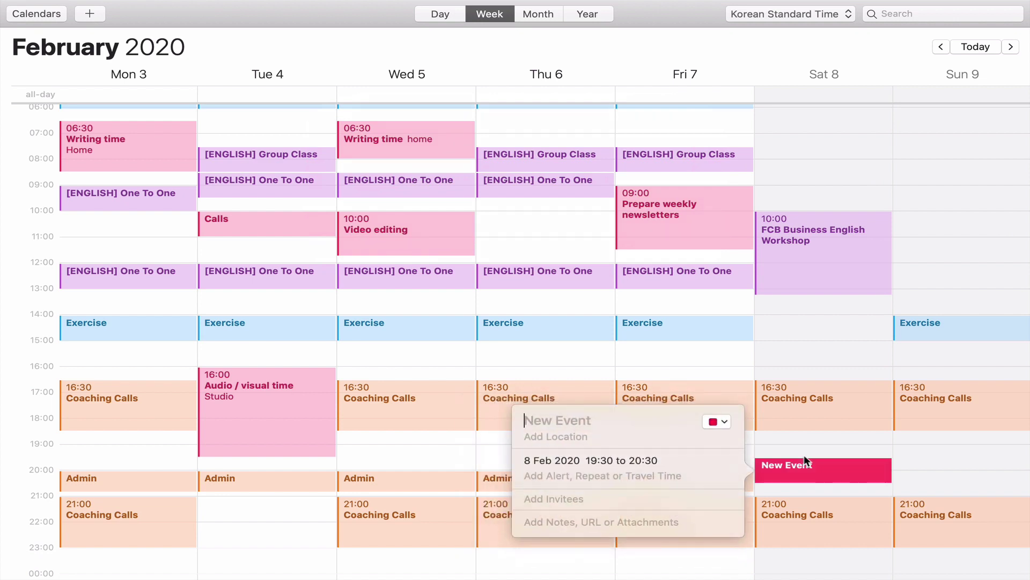
text(Date night)
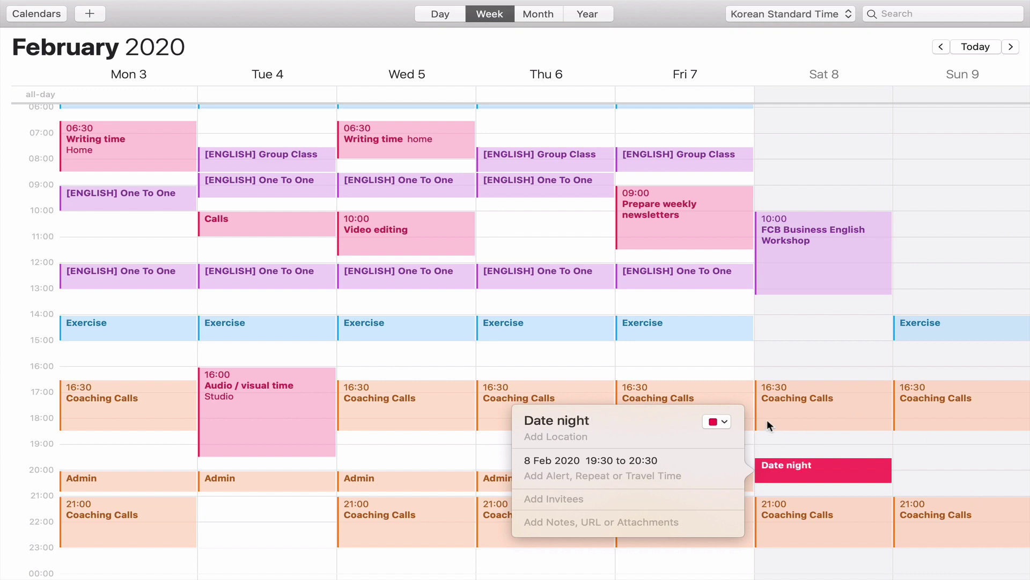
click(729, 425)
click(738, 439)
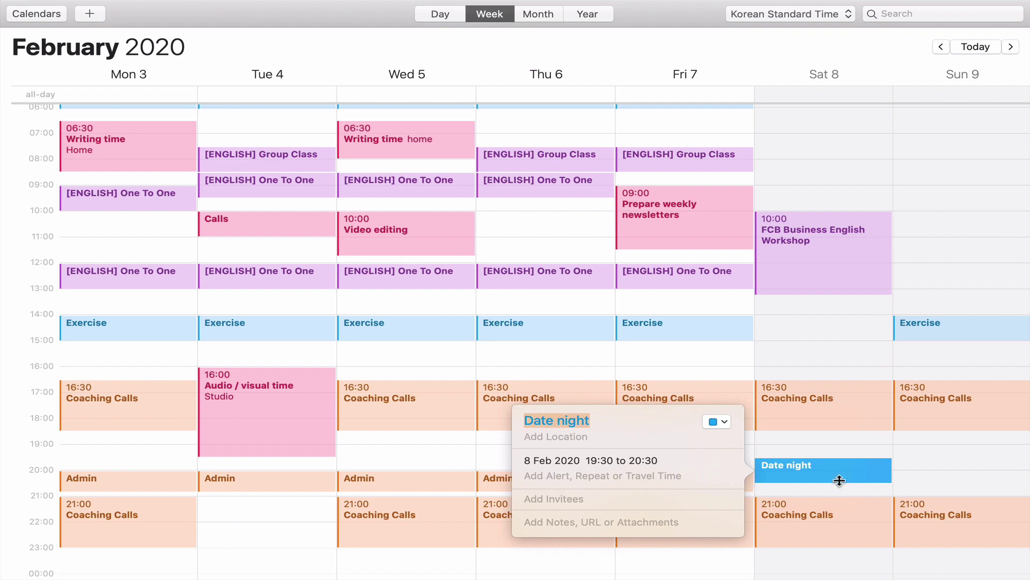
drag(848, 483, 849, 549)
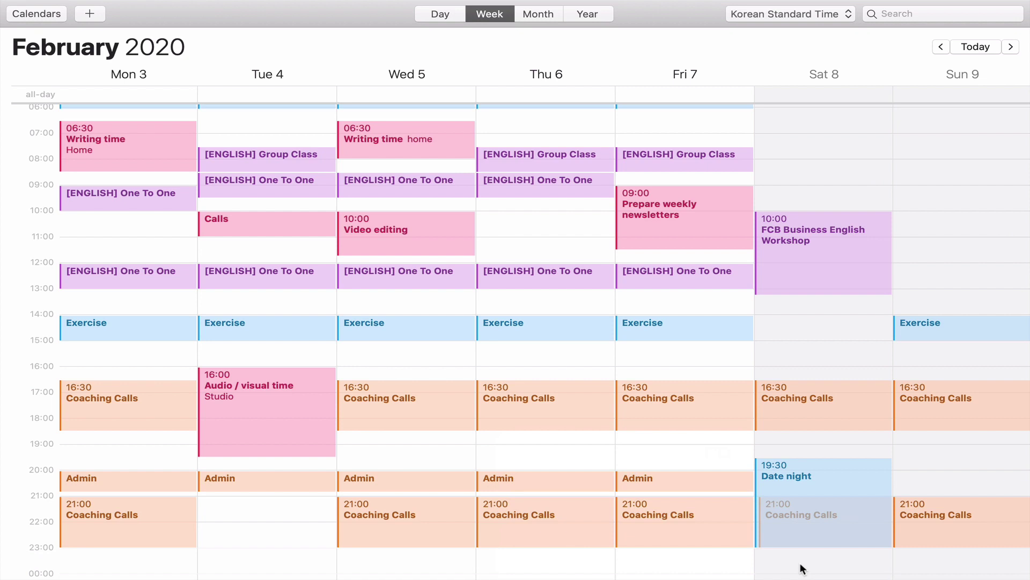
key(ctrl+Left)
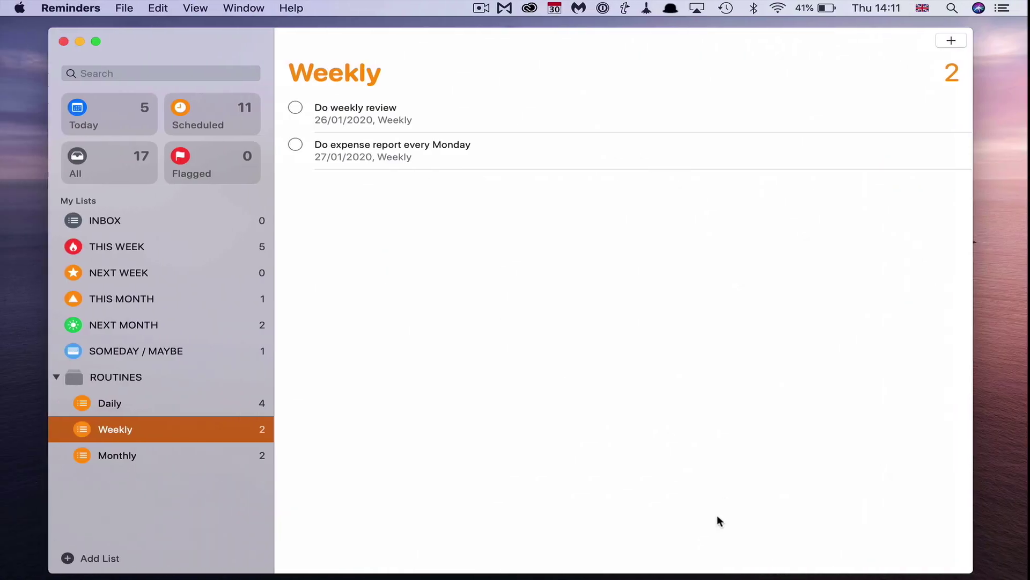
click(121, 274)
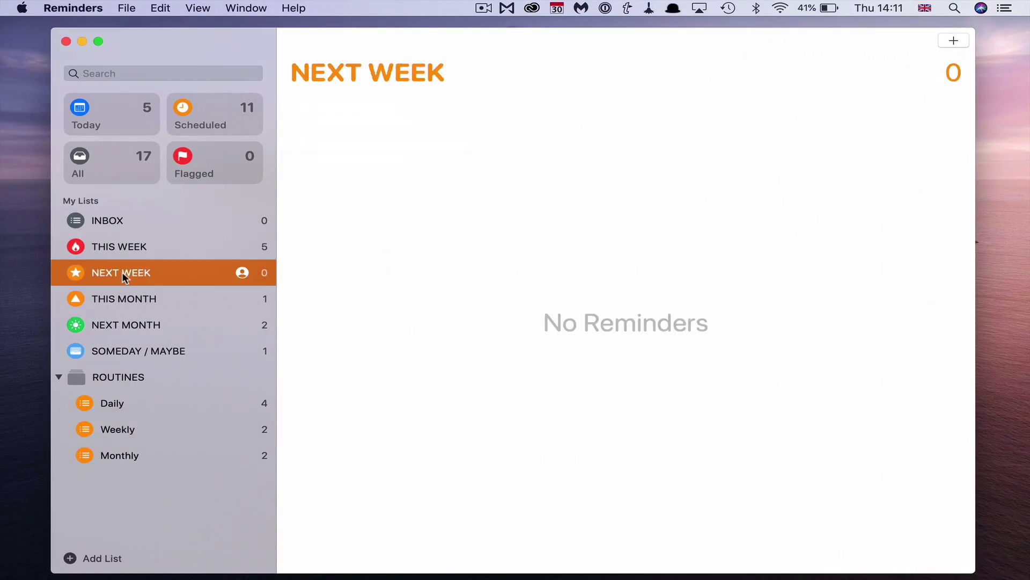
click(182, 248)
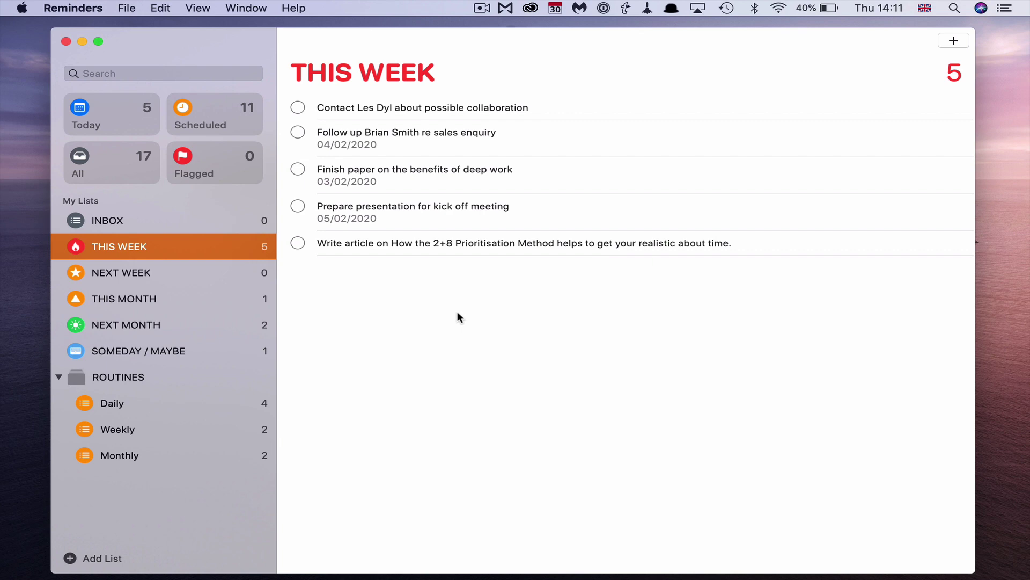
key(ctrl+Right)
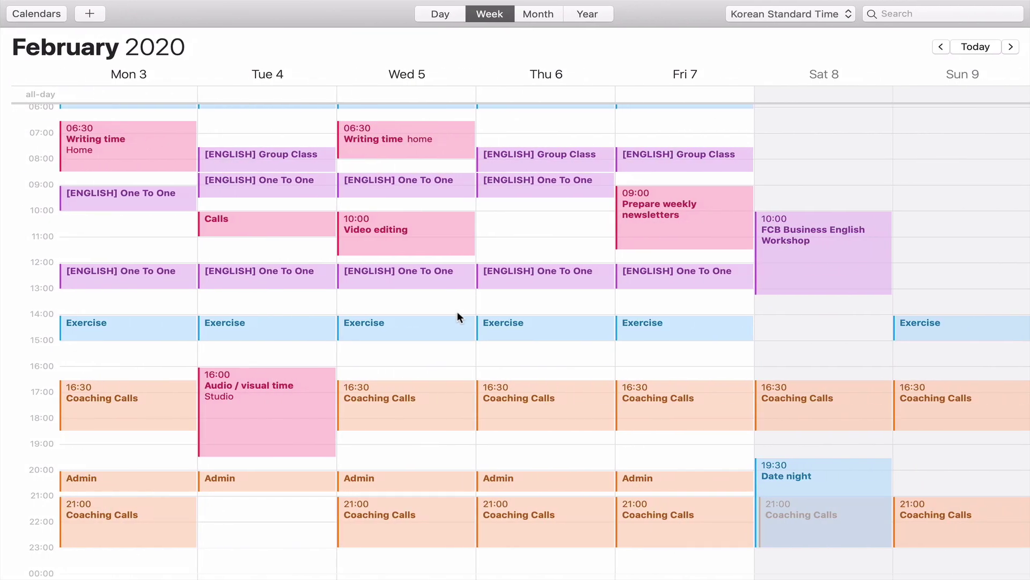